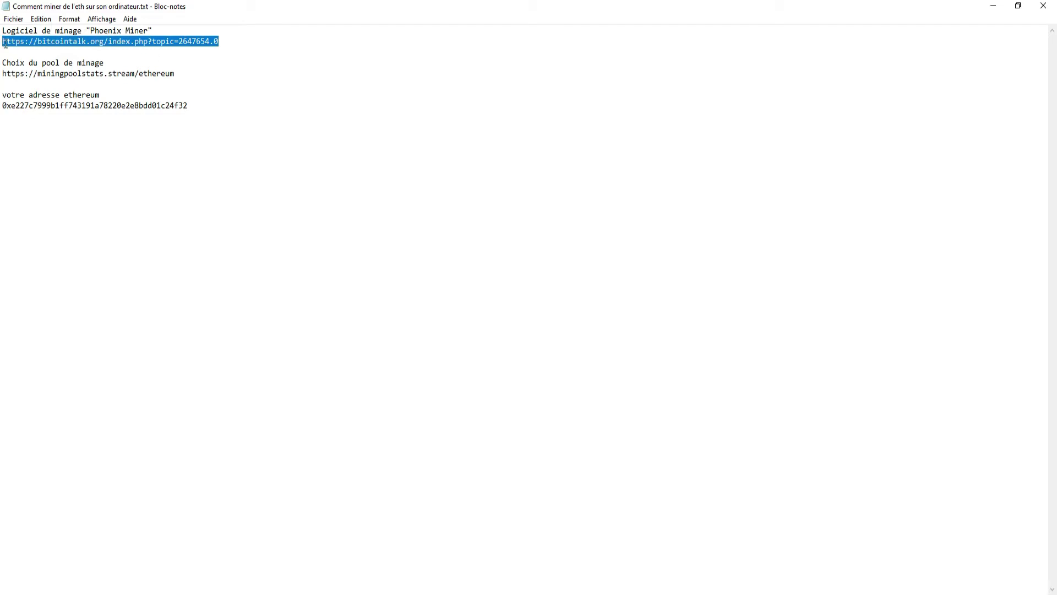
{"action": "key", "text": "alt+Tab"}
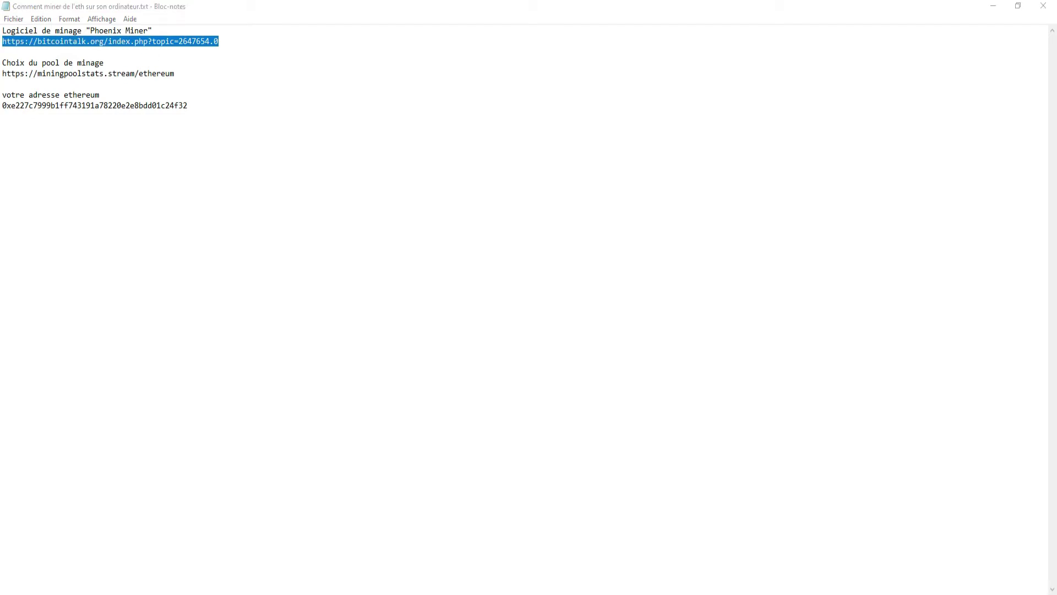
{"action": "left_click", "coordinate": [199, 36]}
{"action": "type", "text": "https://bitcointalk.org/index.php?topic=2647654.0"}
{"action": "key", "text": "Return"}
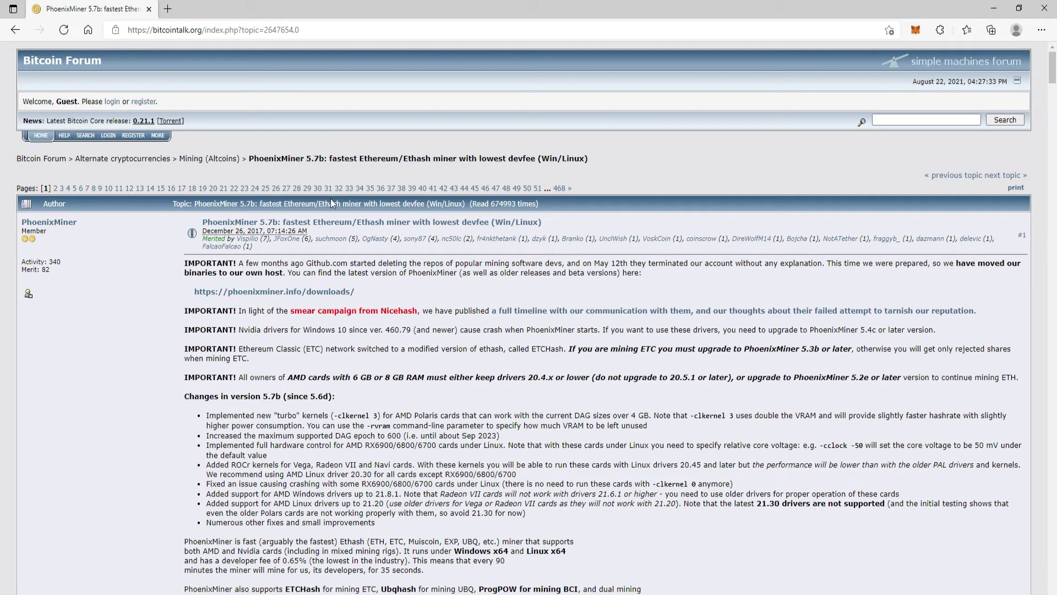
Step: Download PhoenixMiner_5.7b_Windows.zip from the Quick start section of the forum topic
{"action": "scroll", "coordinate": [525, 229], "scroll_direction": "down", "scroll_amount": 12}
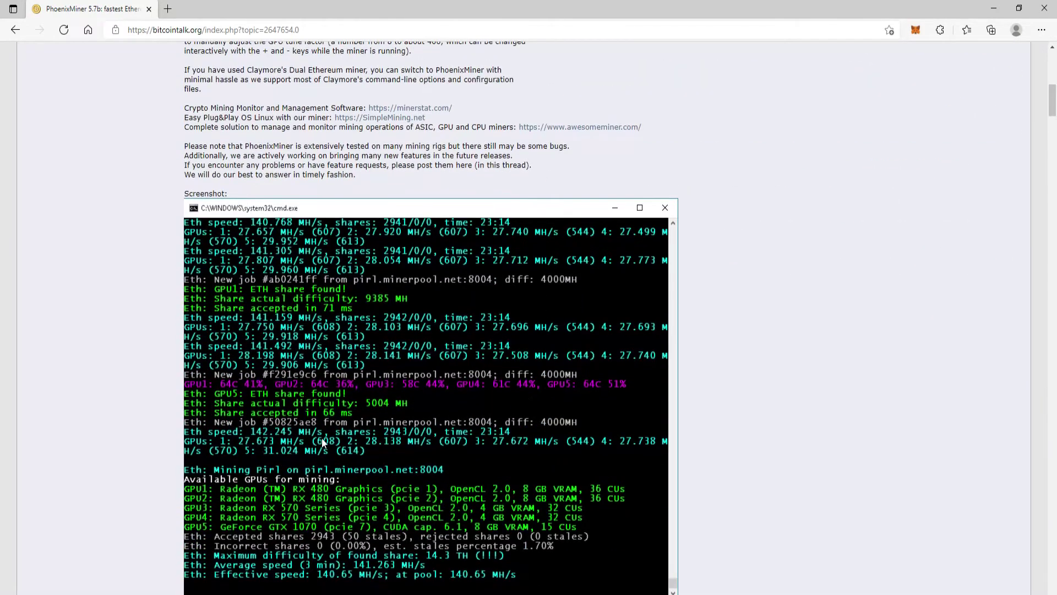
{"action": "scroll", "coordinate": [322, 437], "scroll_direction": "down", "scroll_amount": 3}
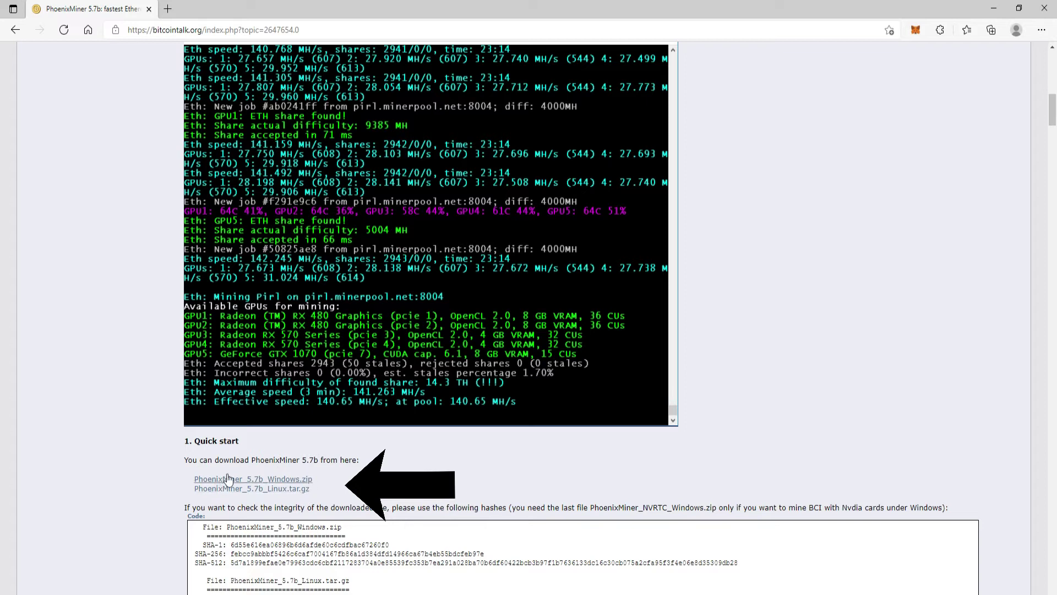
{"action": "left_click", "coordinate": [291, 481]}
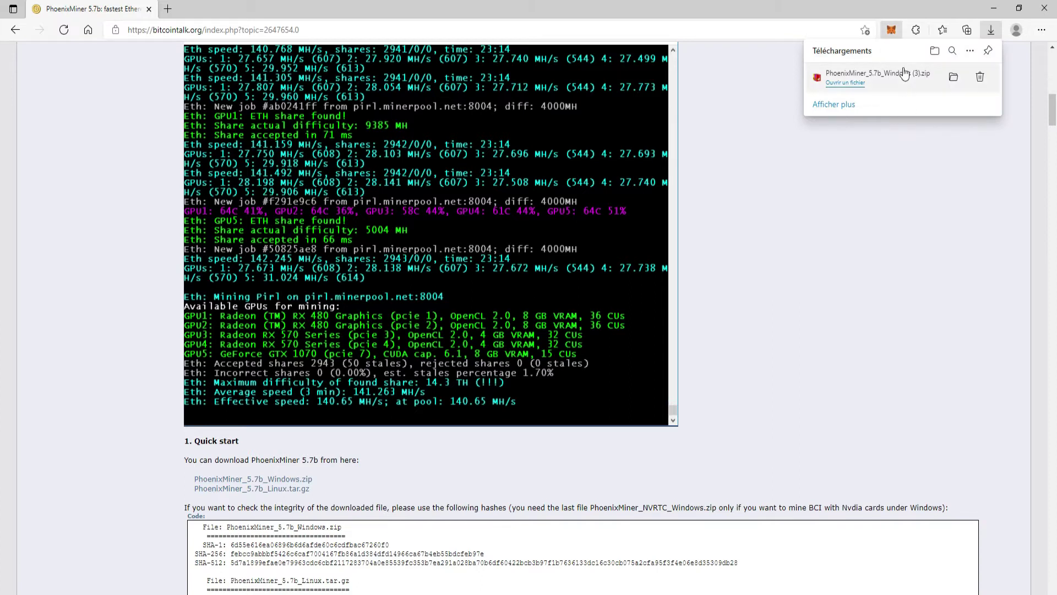
Step: Open the downloaded PhoenixMiner archive in BreeZip and extract it to the proposed desktop folder
{"action": "left_click", "coordinate": [856, 81]}
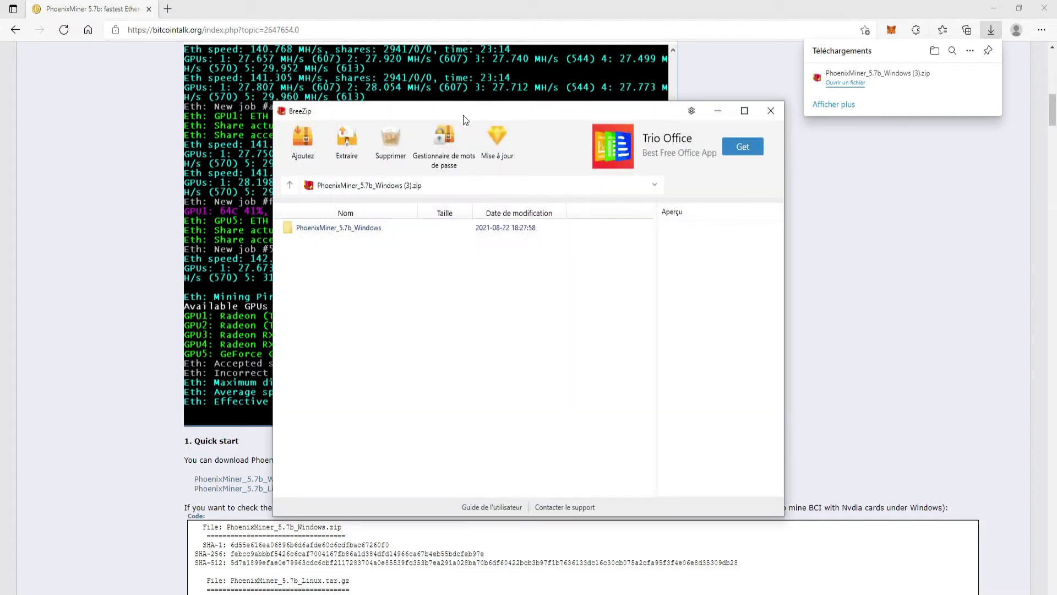
{"action": "left_click_drag", "start_coordinate": [467, 113], "coordinate": [441, 109]}
{"action": "left_click", "coordinate": [322, 138]}
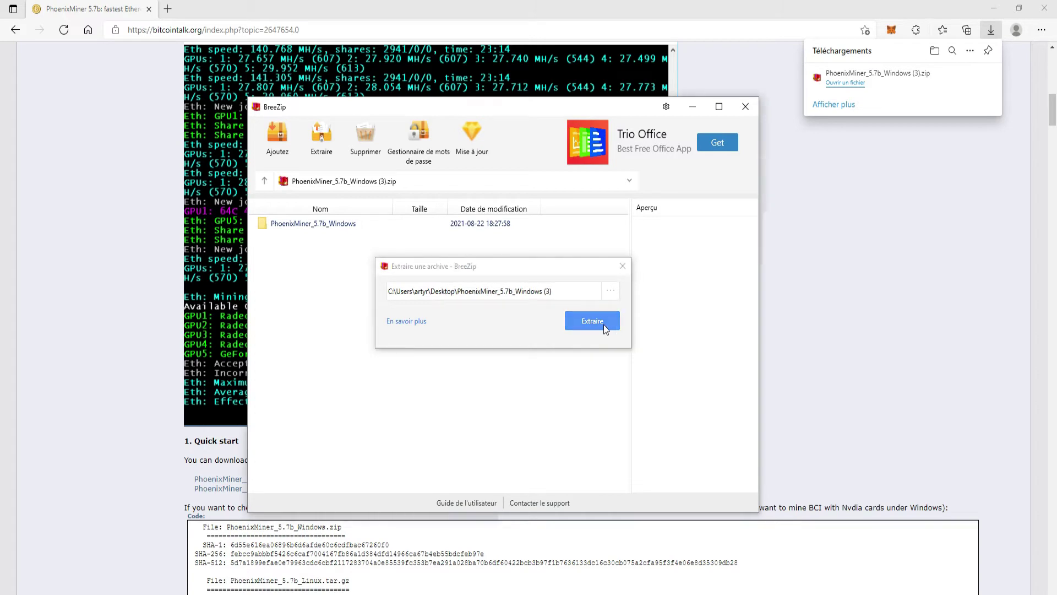
{"action": "left_click", "coordinate": [603, 325]}
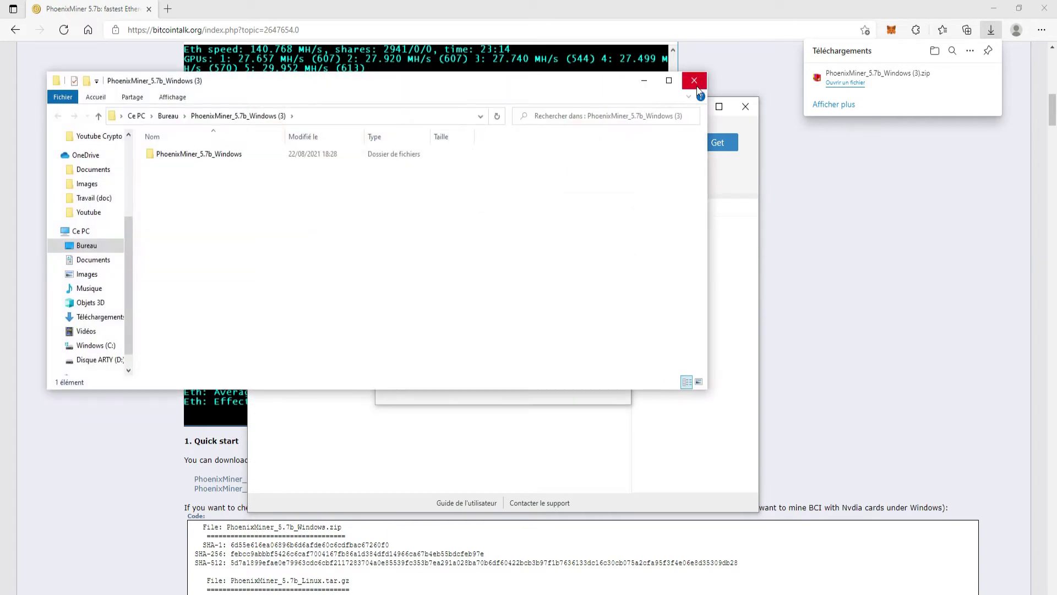
Step: Close the extracted folder and BreeZip windows, and clear the remaining windows to reveal the desktop
{"action": "left_click", "coordinate": [696, 86]}
{"action": "left_click", "coordinate": [743, 105]}
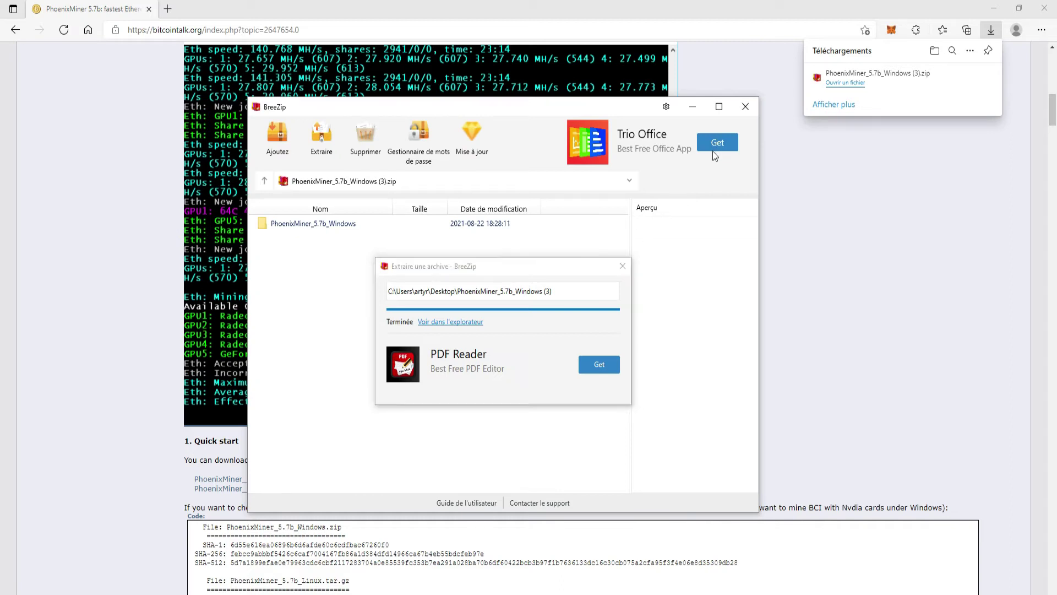
{"action": "left_click", "coordinate": [623, 266]}
{"action": "left_click", "coordinate": [745, 106]}
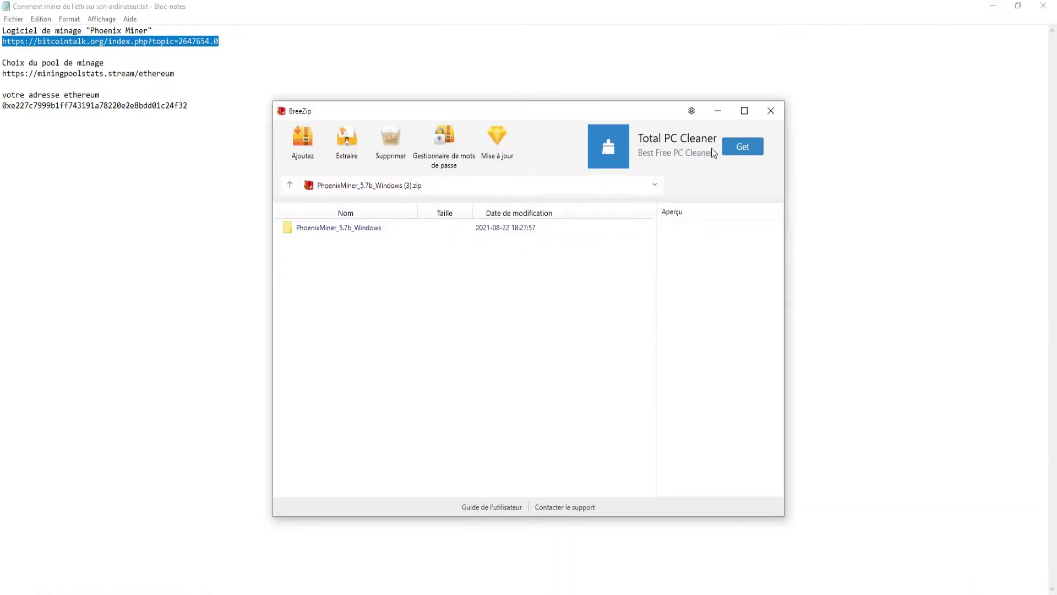
{"action": "left_click", "coordinate": [771, 111]}
{"action": "left_click", "coordinate": [1018, 6]}
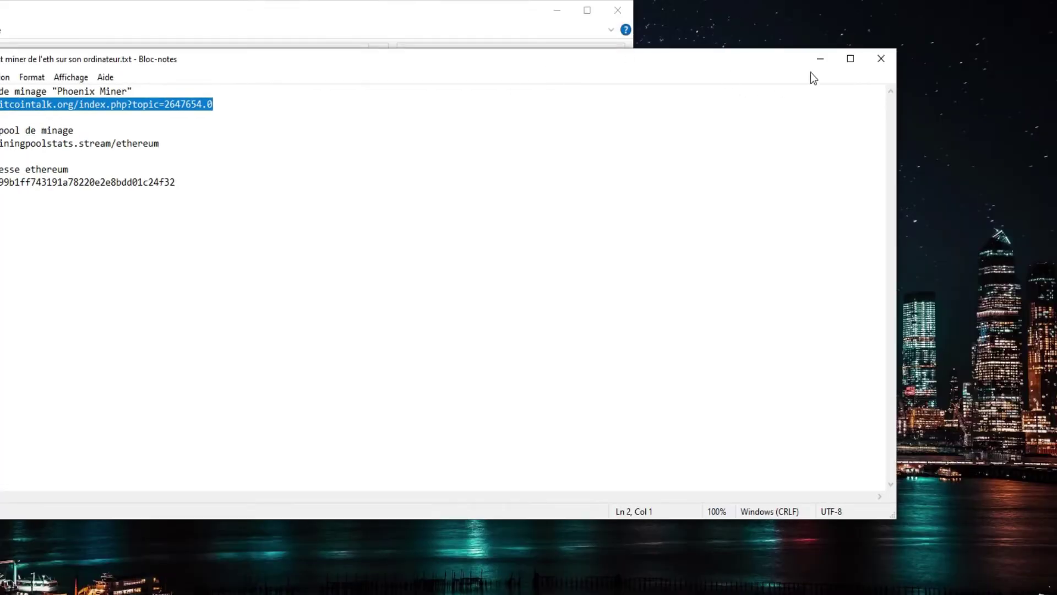
{"action": "left_click", "coordinate": [820, 58]}
{"action": "left_click", "coordinate": [611, 17]}
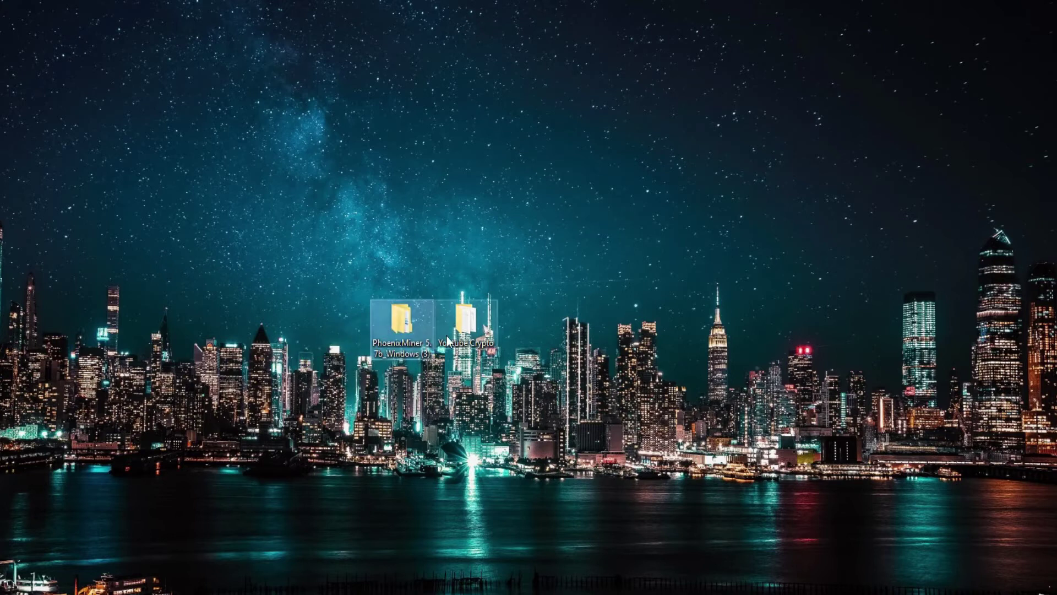
Step: Open start_miner.bat from the extracted PhoenixMiner_5.7b_Windows folder for editing in a maximized Notepad window
{"action": "double_click", "coordinate": [411, 329]}
{"action": "double_click", "coordinate": [224, 192]}
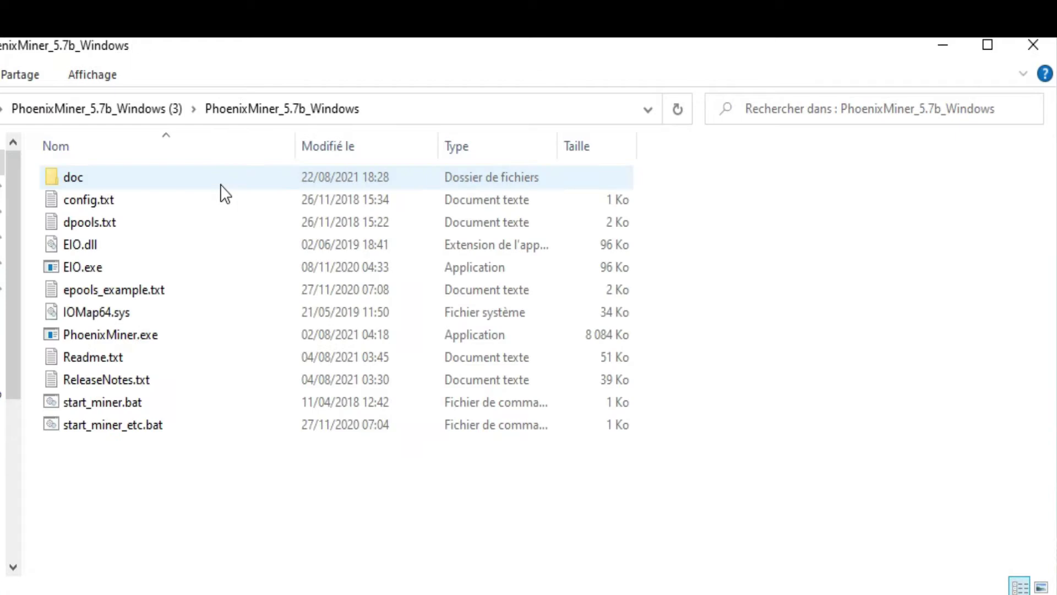
{"action": "right_click", "coordinate": [121, 408]}
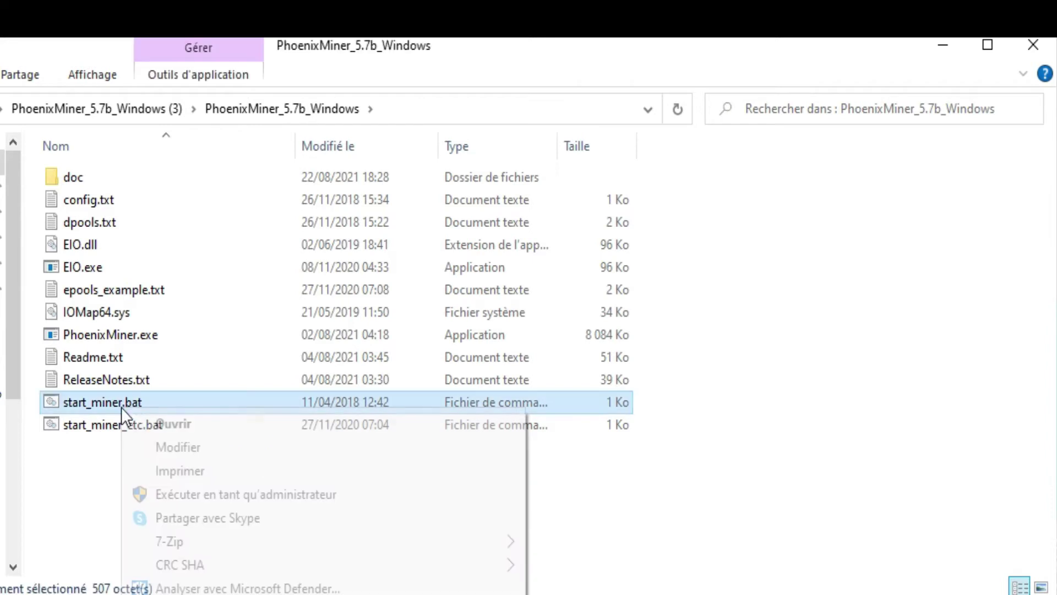
{"action": "left_click", "coordinate": [196, 444]}
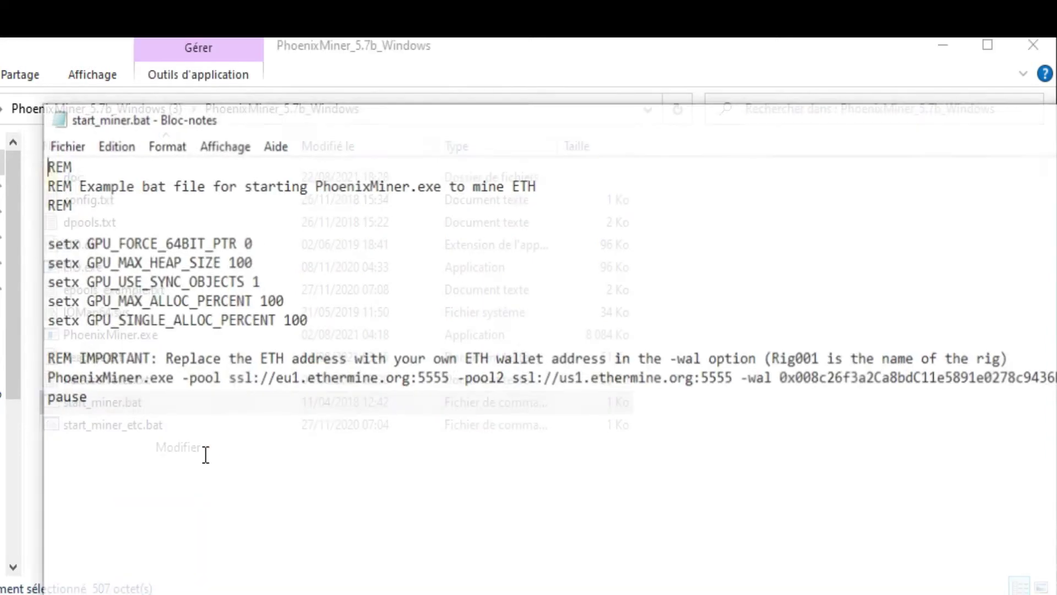
{"action": "left_click", "coordinate": [1018, 6]}
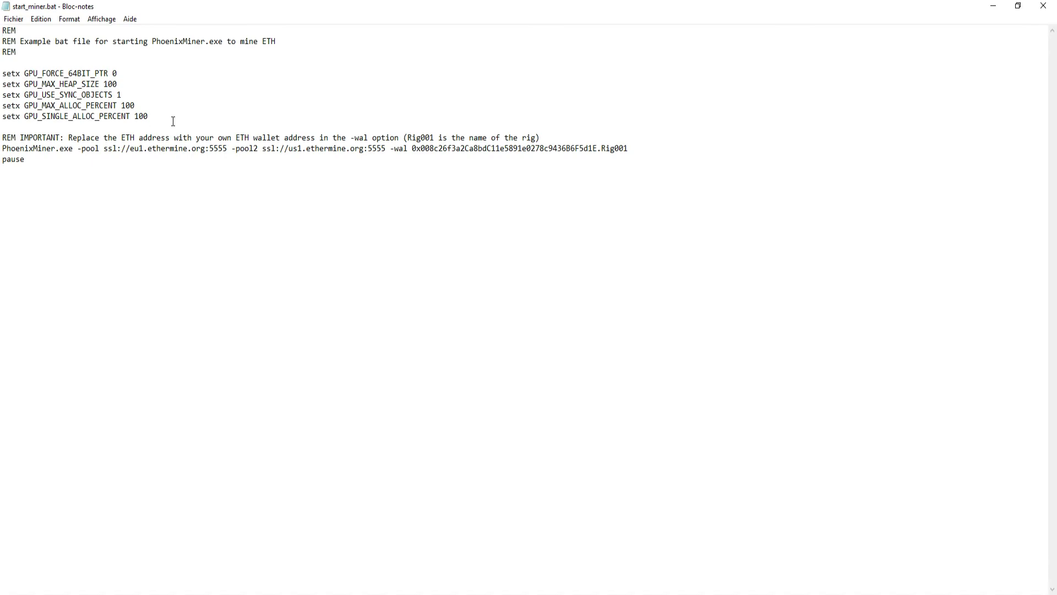
Step: Examine the setx settings and the PhoenixMiner.exe command line in start_miner.bat
{"action": "left_click_drag", "start_coordinate": [154, 120], "coordinate": [4, 3]}
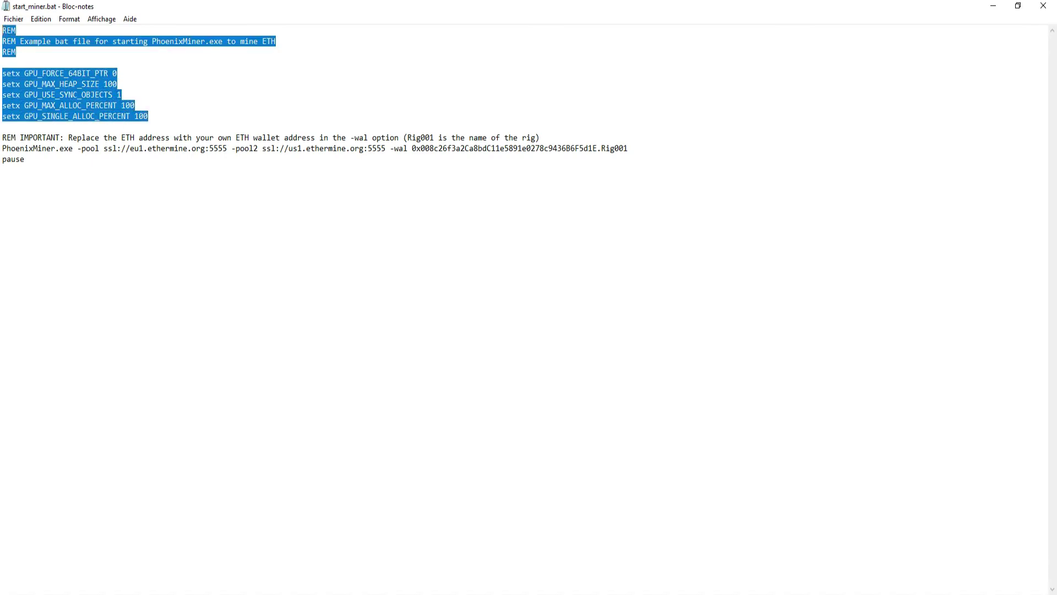
{"action": "left_click_drag", "start_coordinate": [2, 73], "coordinate": [103, 106]}
{"action": "left_click", "coordinate": [107, 105]}
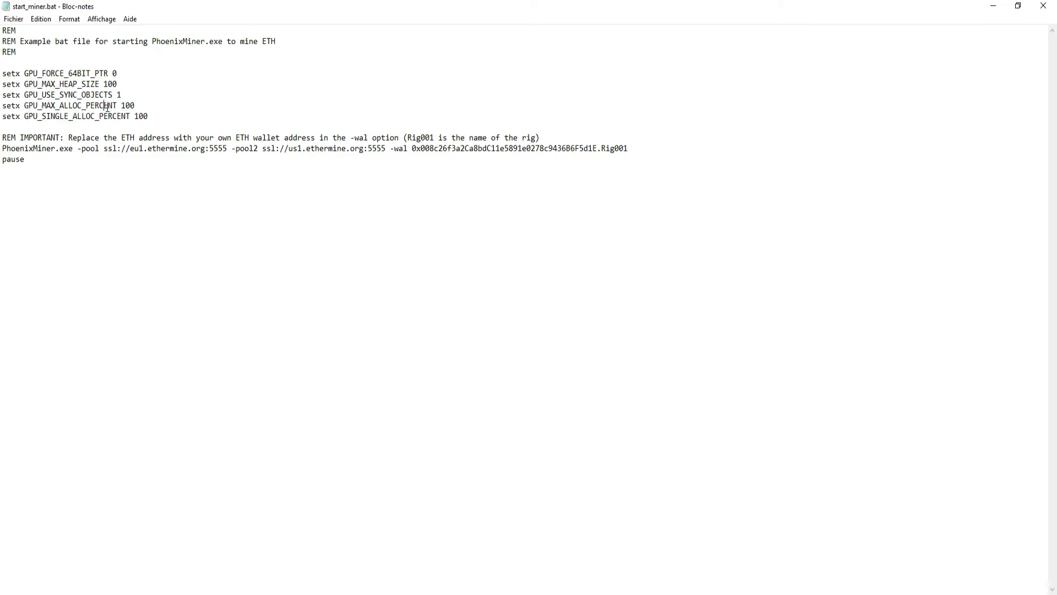
{"action": "left_click_drag", "start_coordinate": [104, 149], "coordinate": [661, 154]}
{"action": "left_click", "coordinate": [660, 160]}
{"action": "left_click", "coordinate": [993, 5]}
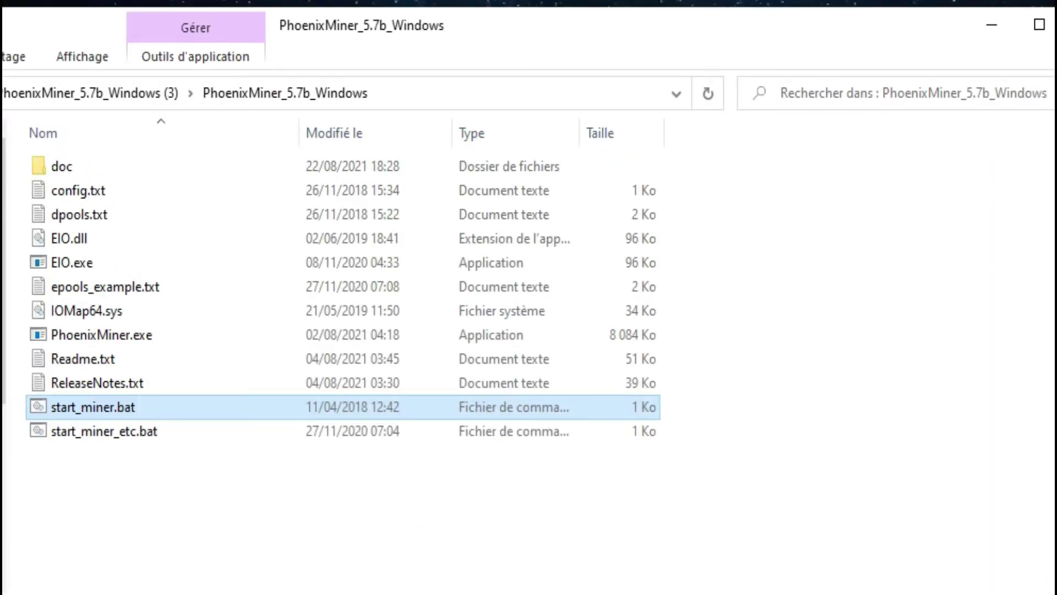
{"action": "key", "text": "alt+Tab"}
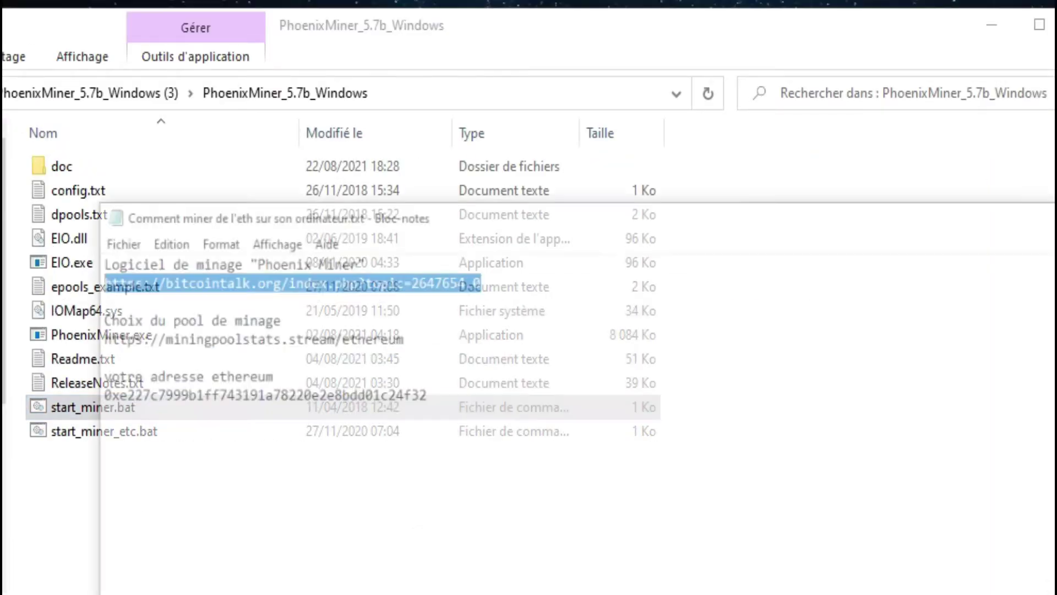
{"action": "left_click_drag", "start_coordinate": [360, 236], "coordinate": [41, 250]}
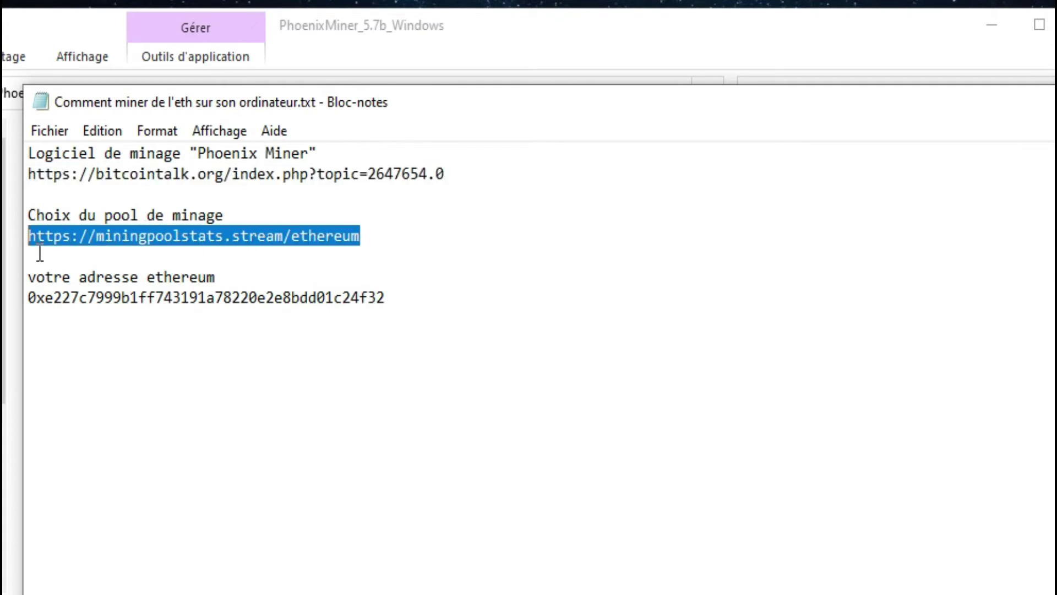
{"action": "key", "text": "ctrl+c"}
{"action": "key", "text": "alt+Tab"}
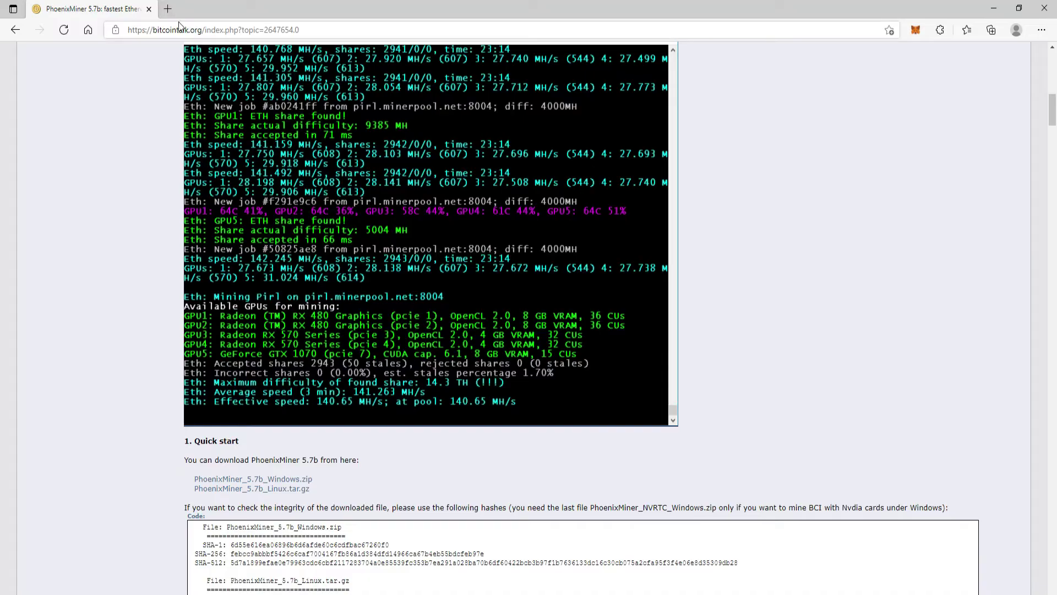
{"action": "left_click", "coordinate": [167, 9]}
{"action": "type", "text": "mining"}
{"action": "key", "text": "Return"}
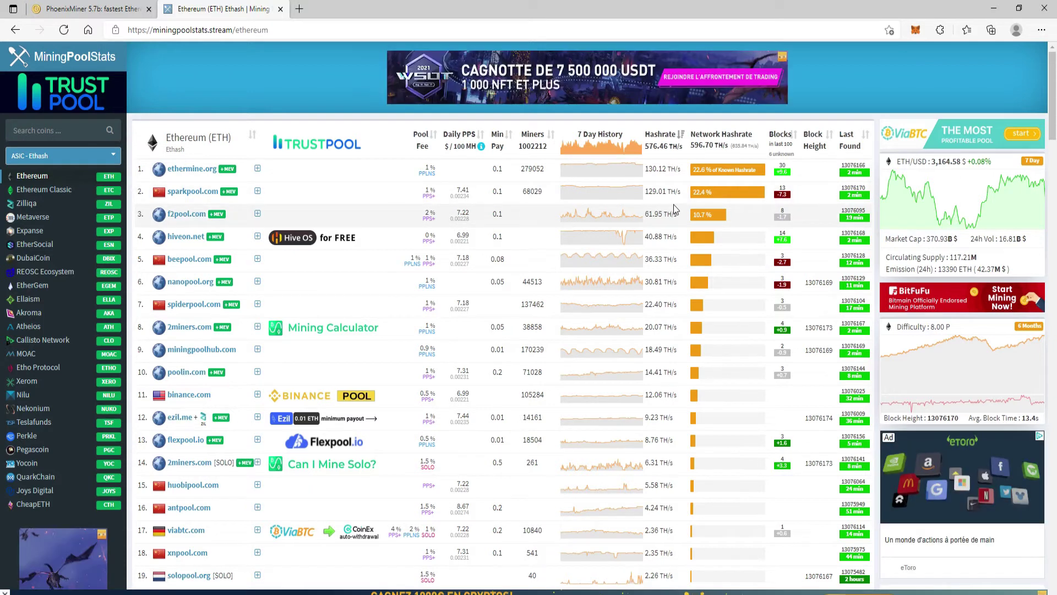
Step: Open f2pool.com from the Ethereum pool list and expand the ETH entry's mining details
{"action": "left_click", "coordinate": [186, 216]}
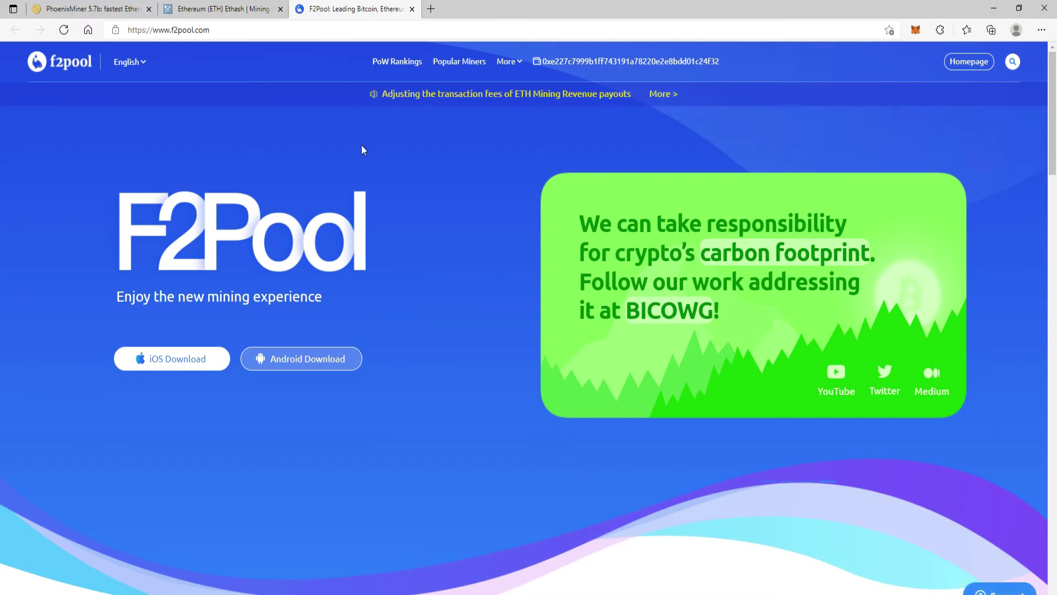
{"action": "scroll", "coordinate": [428, 210], "scroll_direction": "down", "scroll_amount": 8}
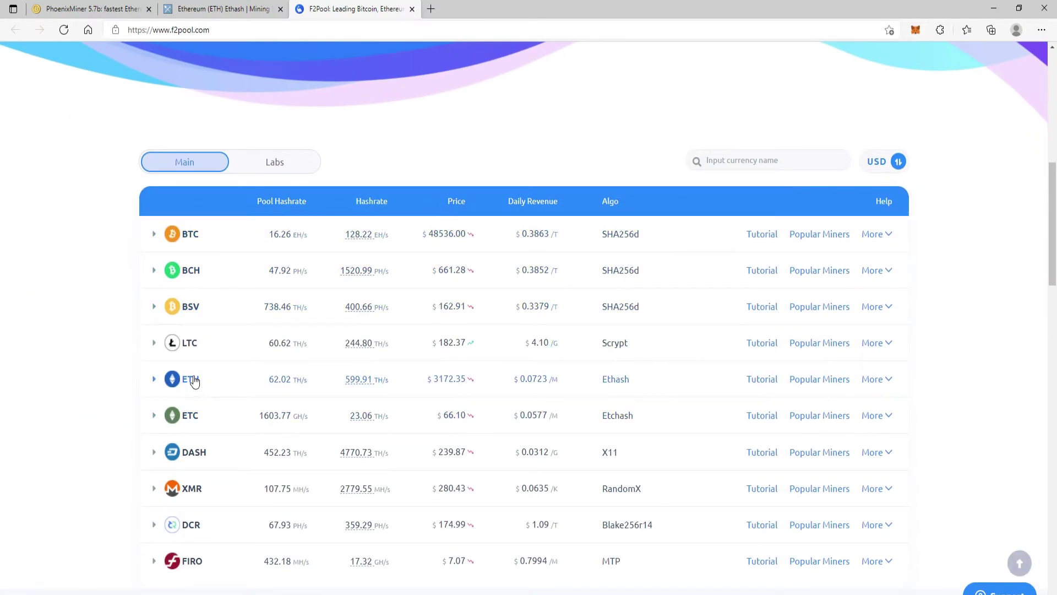
{"action": "left_click", "coordinate": [193, 380]}
{"action": "mouse_move", "coordinate": [411, 319]}
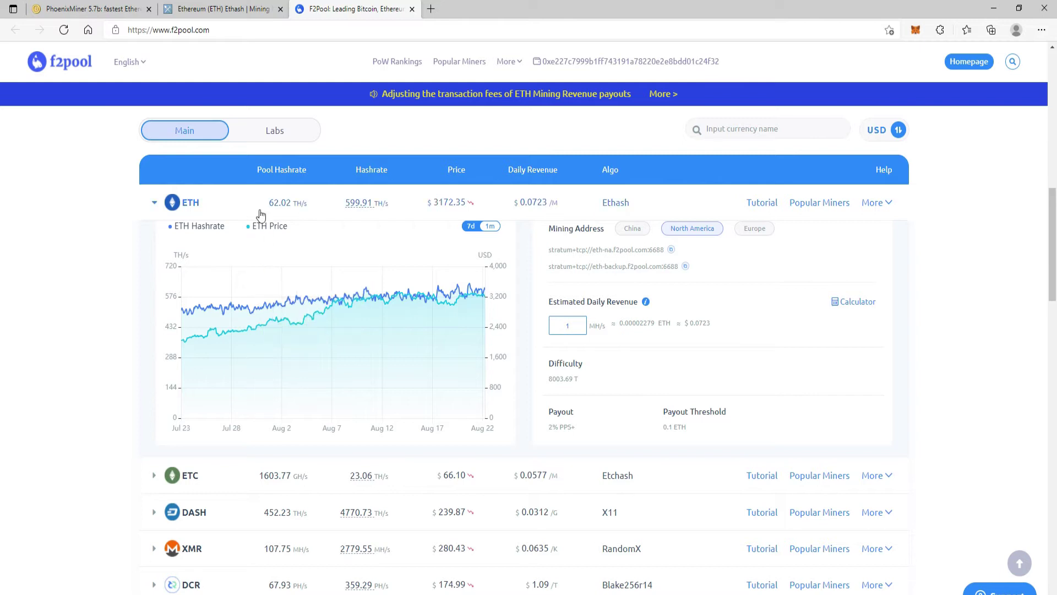
{"action": "scroll", "coordinate": [754, 241], "scroll_direction": "up", "scroll_amount": 2}
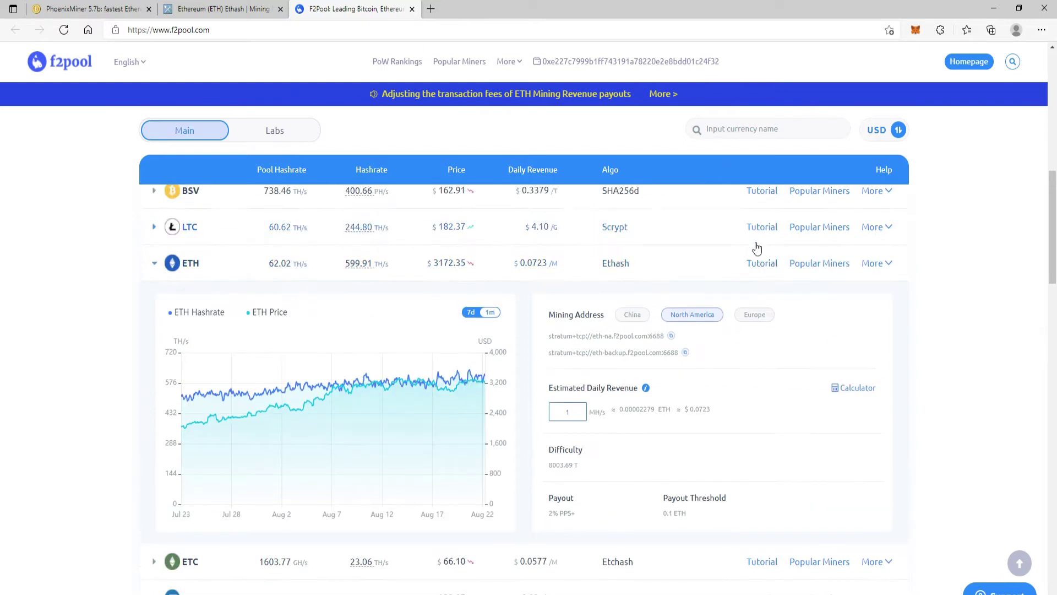
Step: Compare the regional ETH mining addresses, choose Europe and copy its main address, stratum+tcp://eth-eu.f2pool.com:6688
{"action": "left_click", "coordinate": [753, 318]}
{"action": "left_click", "coordinate": [693, 318]}
{"action": "left_click", "coordinate": [634, 318]}
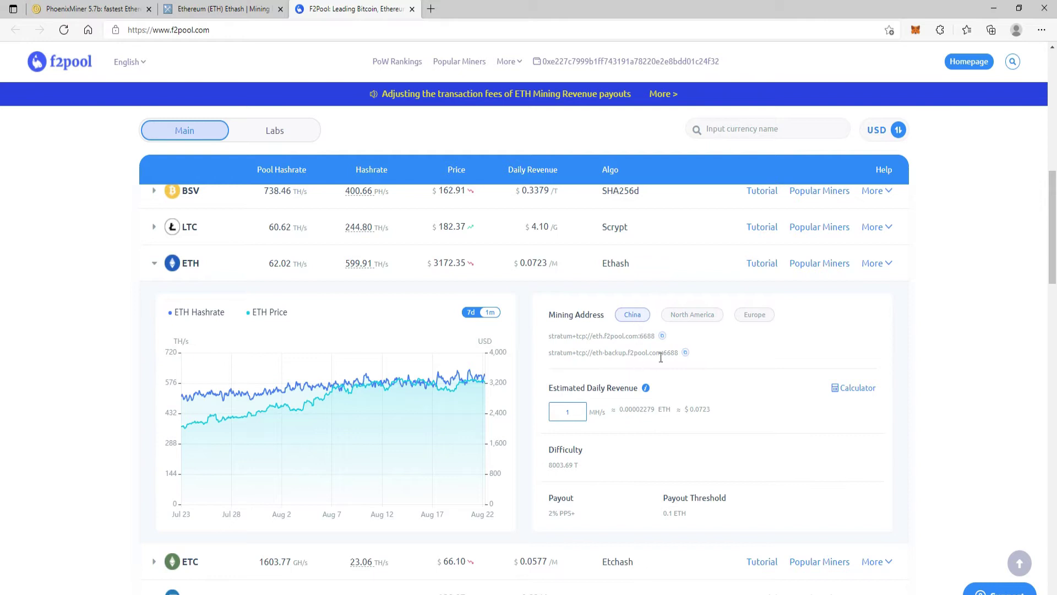
{"action": "left_click", "coordinate": [749, 317]}
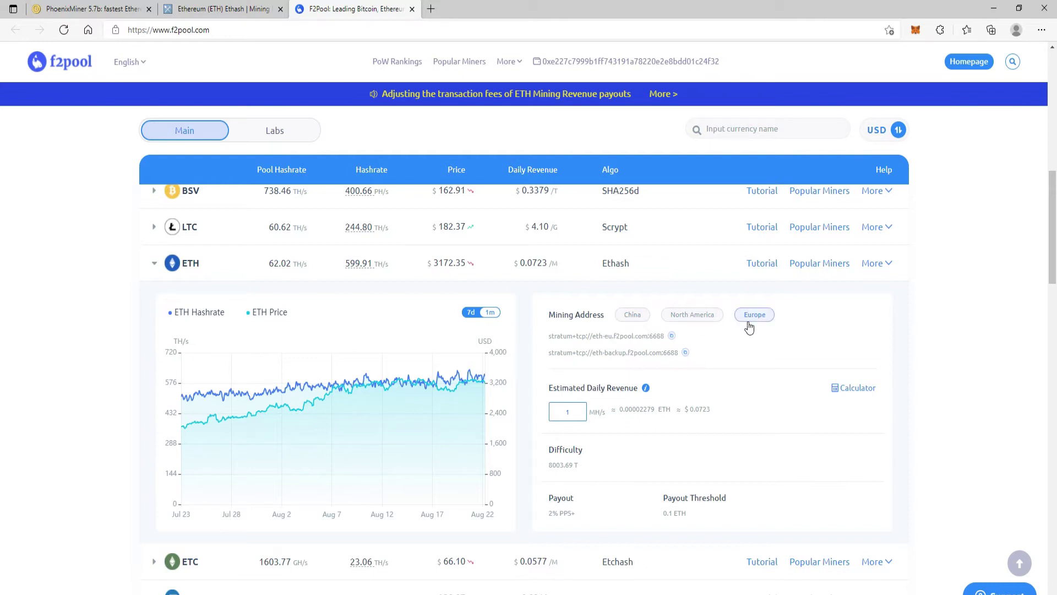
{"action": "left_click", "coordinate": [672, 336]}
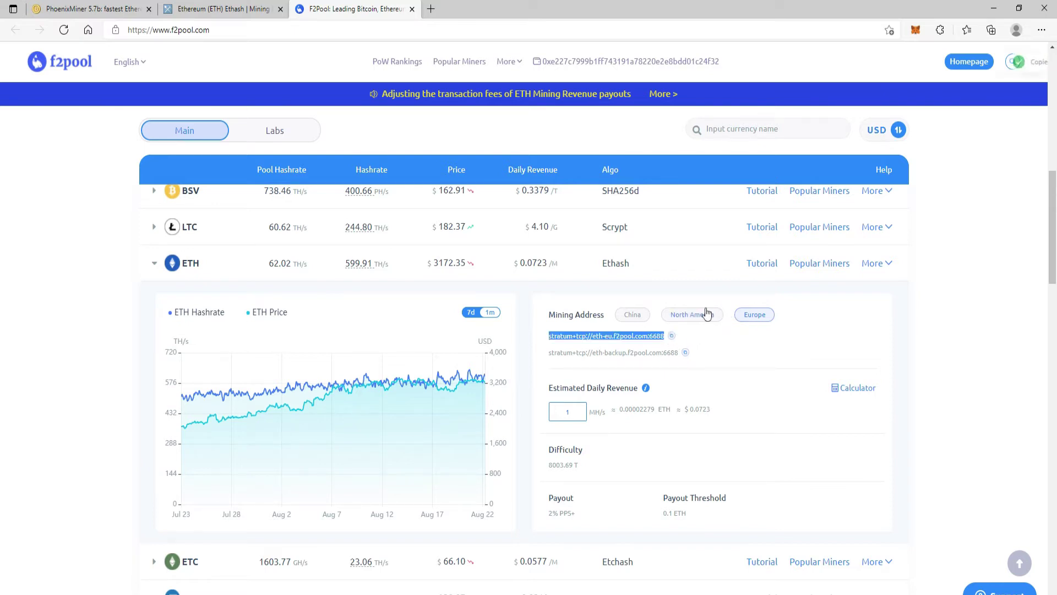
Step: Switch to start_miner.bat in Notepad and replace the -pool address with stratum+tcp://eth-eu.f2pool.com:6688
{"action": "left_click", "coordinate": [472, 594]}
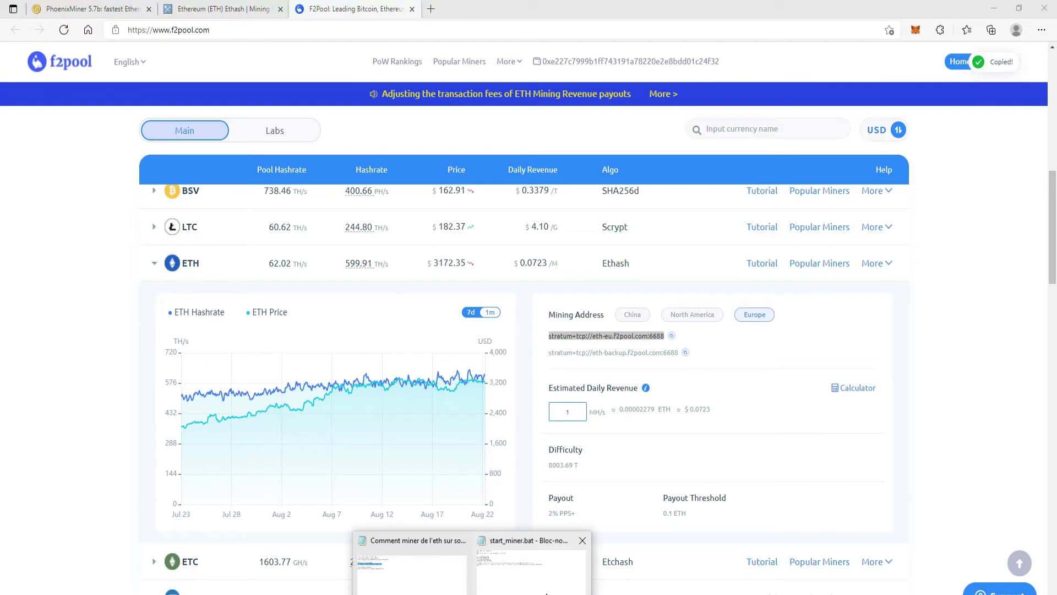
{"action": "left_click", "coordinate": [529, 568]}
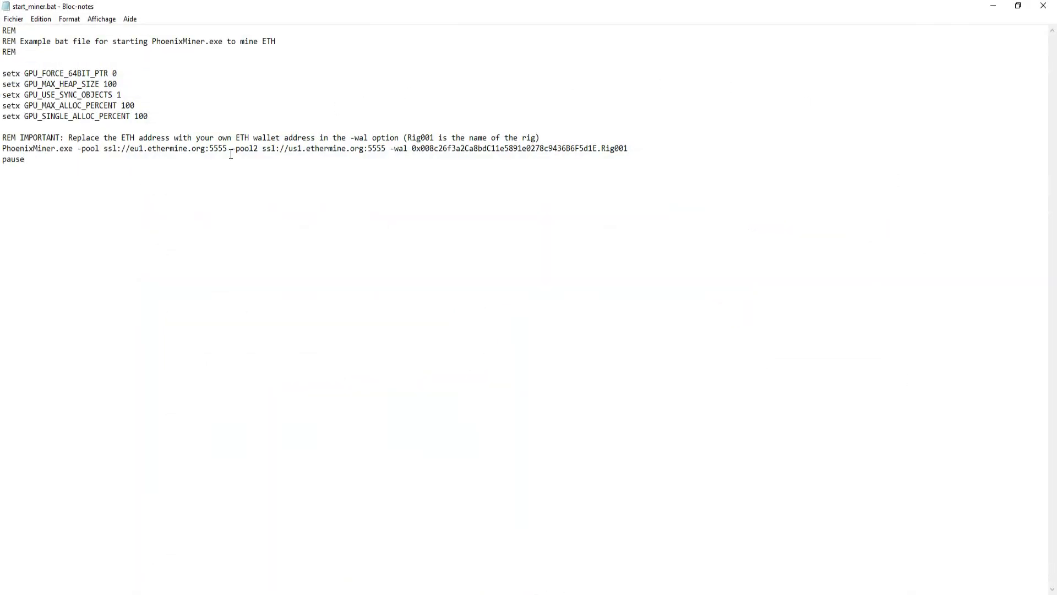
{"action": "left_click_drag", "start_coordinate": [232, 154], "coordinate": [106, 156]}
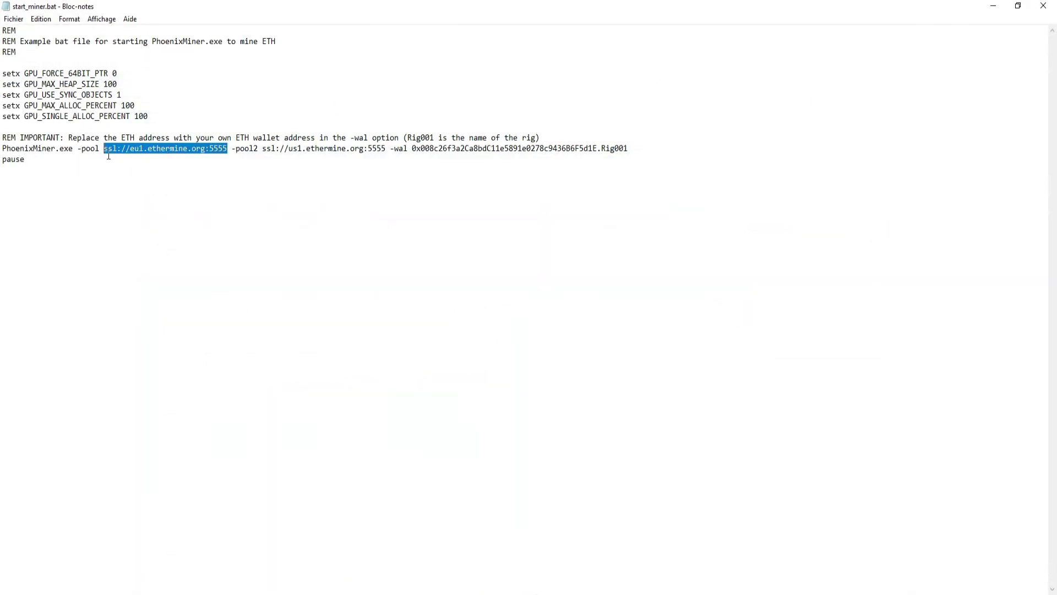
{"action": "key", "text": "ctrl+v"}
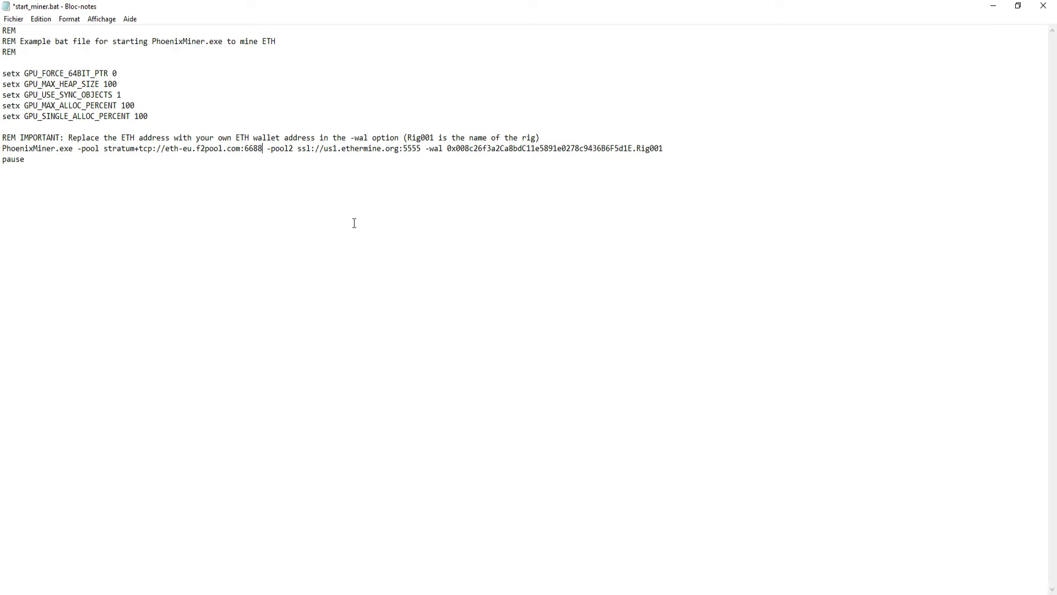
Step: Copy F2Pool's European backup address and replace the -pool2 address in start_miner.bat with stratum+tcp://eth-backup.f2pool.com:6688
{"action": "left_click_drag", "start_coordinate": [298, 156], "coordinate": [427, 152]}
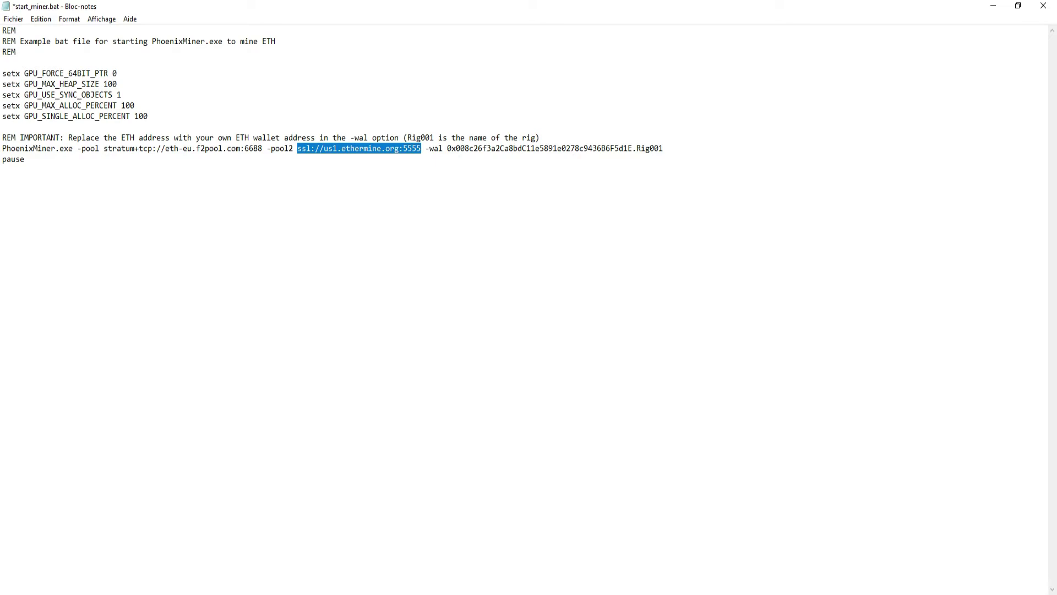
{"action": "left_click", "coordinate": [473, 594]}
{"action": "left_click", "coordinate": [446, 594]}
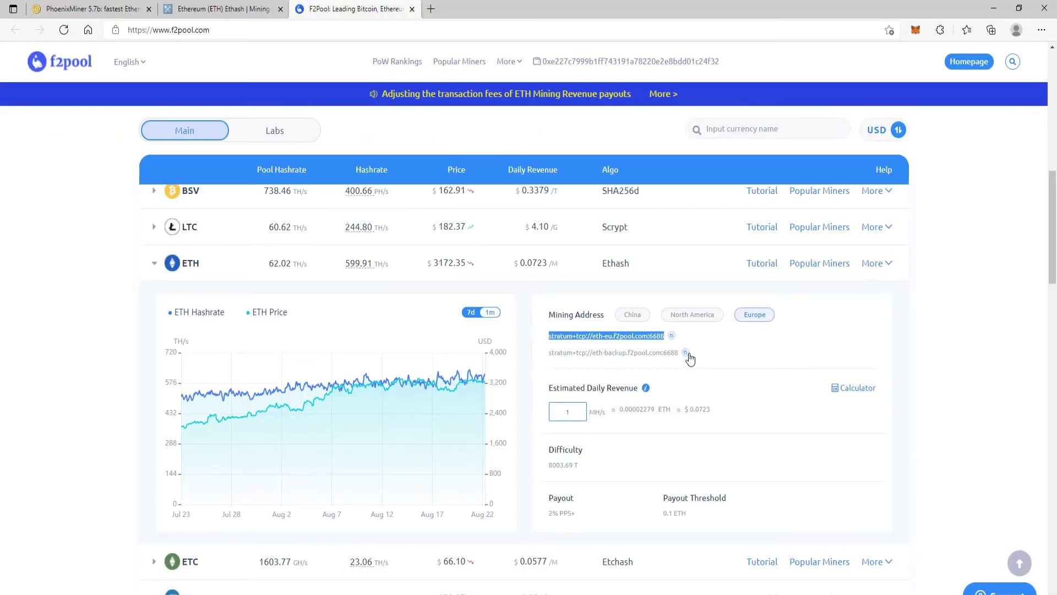
{"action": "left_click", "coordinate": [685, 352]}
{"action": "left_click", "coordinate": [472, 594]}
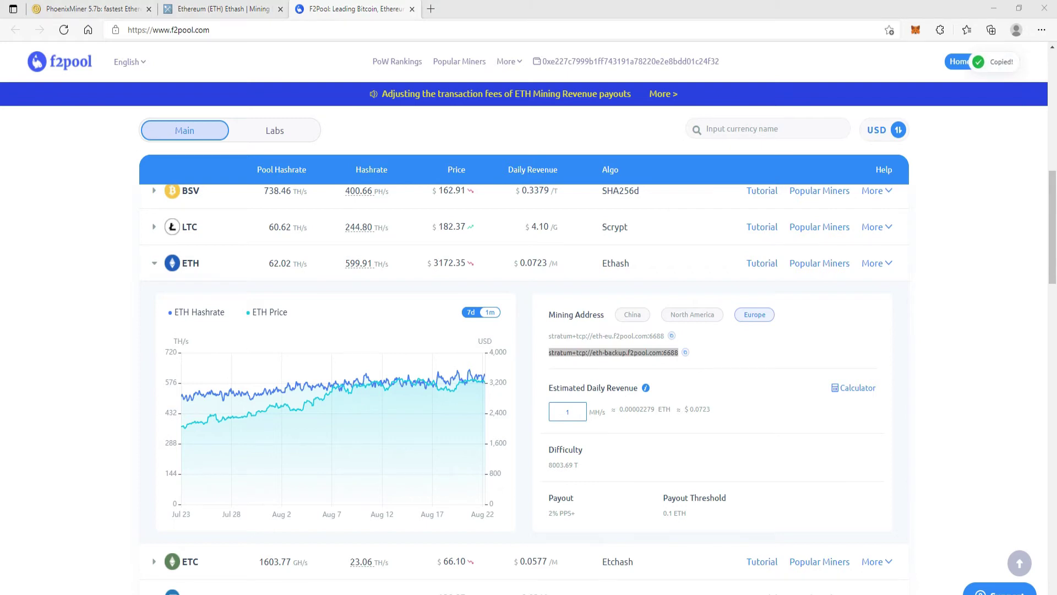
{"action": "left_click", "coordinate": [536, 593]}
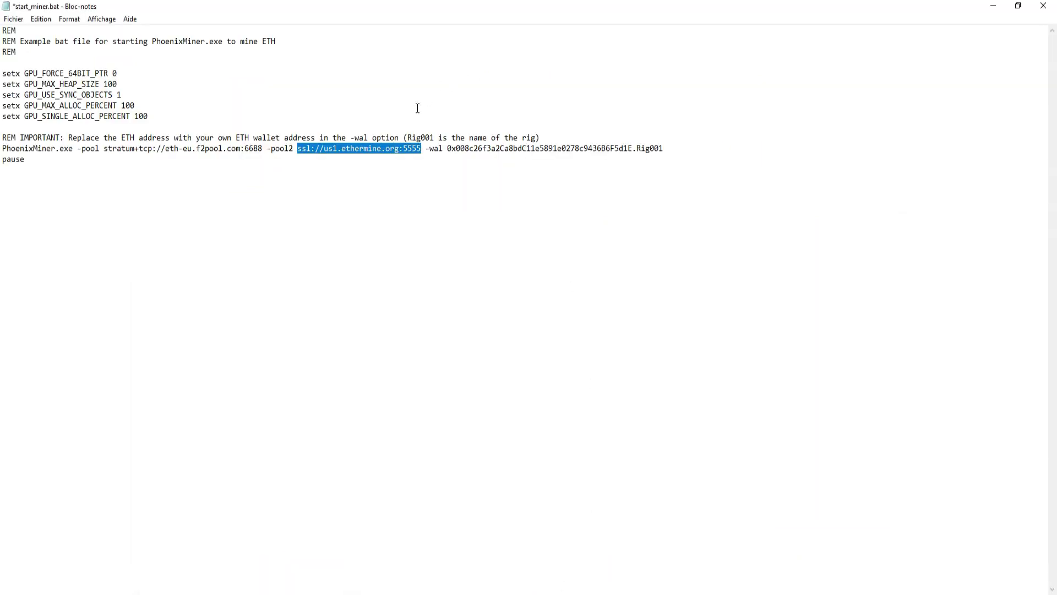
{"action": "key", "text": "ctrl+v"}
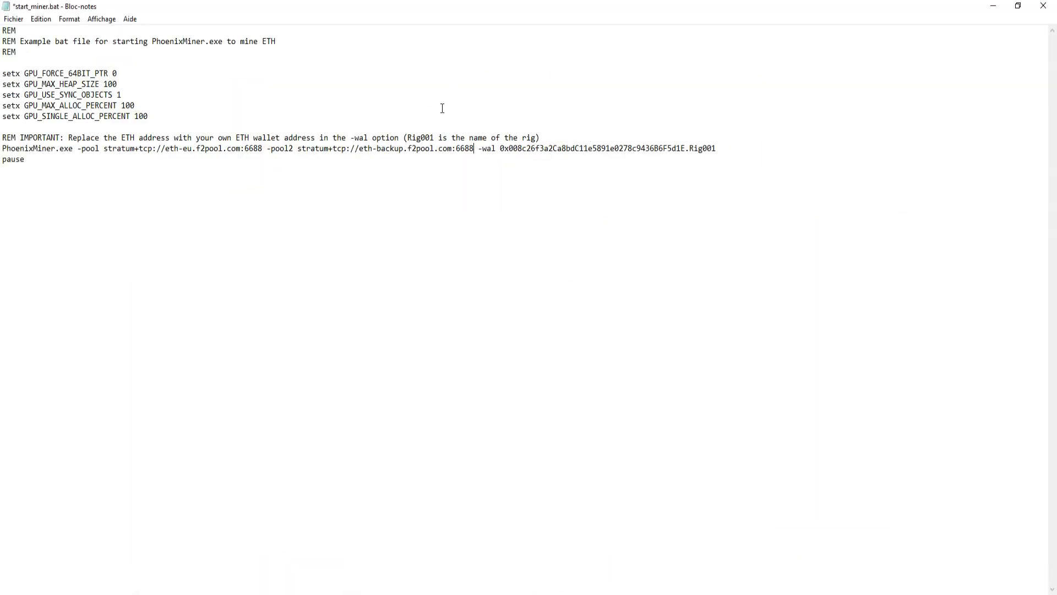
Step: Replace the example -wal wallet address in start_miner.bat with your own Ethereum address copied from the notes file
{"action": "left_click_drag", "start_coordinate": [496, 149], "coordinate": [686, 150]}
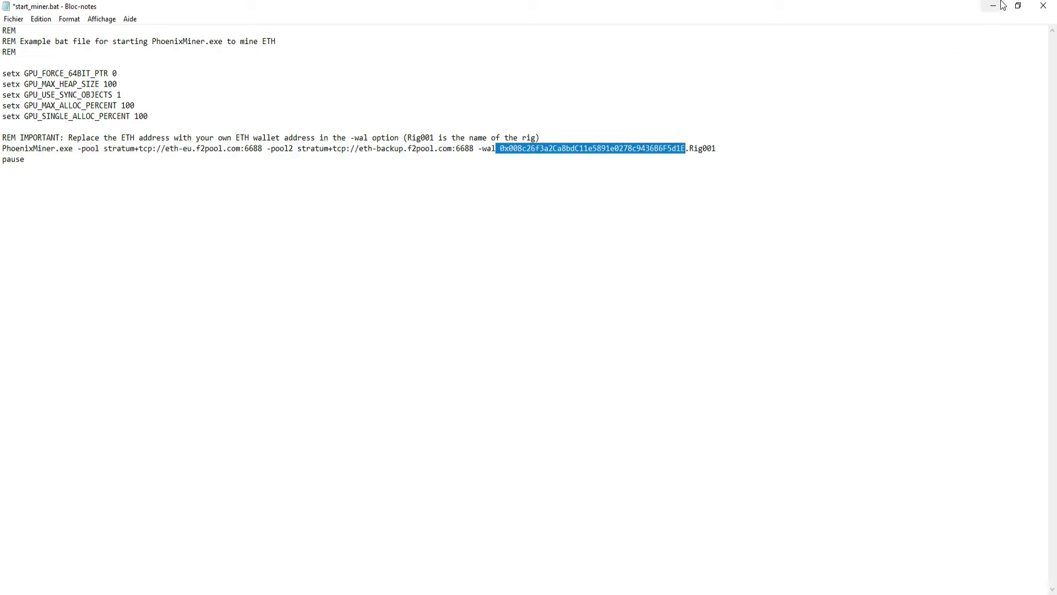
{"action": "mouse_move", "coordinate": [473, 592]}
{"action": "left_click", "coordinate": [446, 574]}
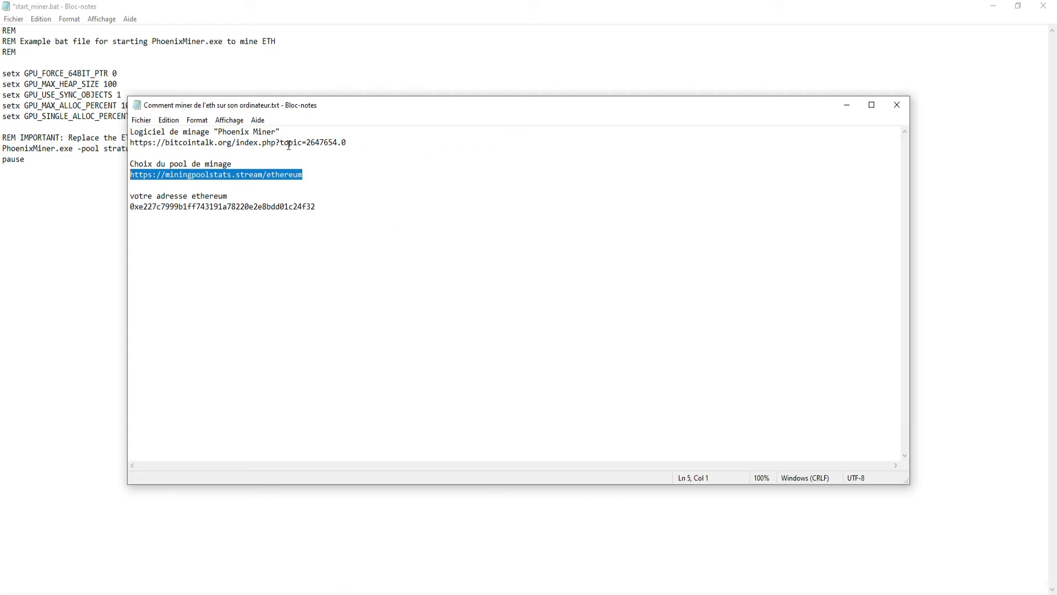
{"action": "left_click_drag", "start_coordinate": [335, 213], "coordinate": [133, 216]}
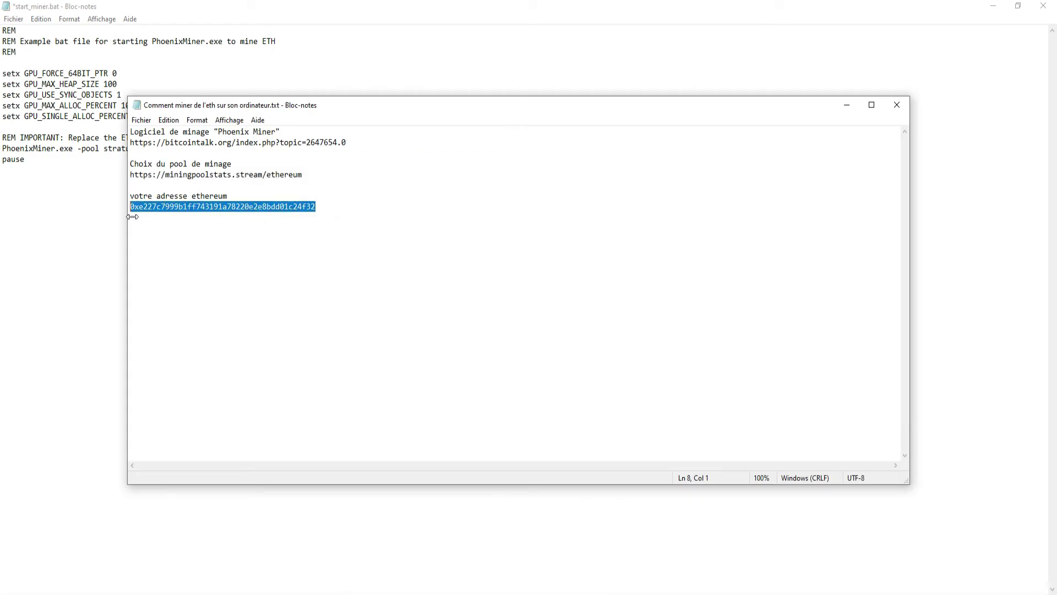
{"action": "left_click", "coordinate": [849, 103]}
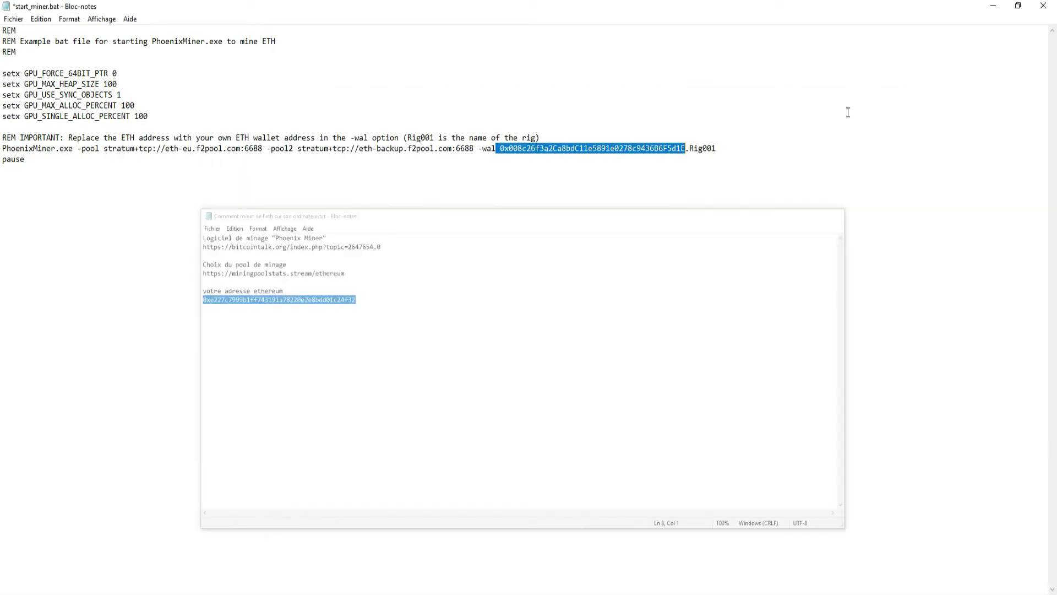
{"action": "key", "text": "ctrl+v"}
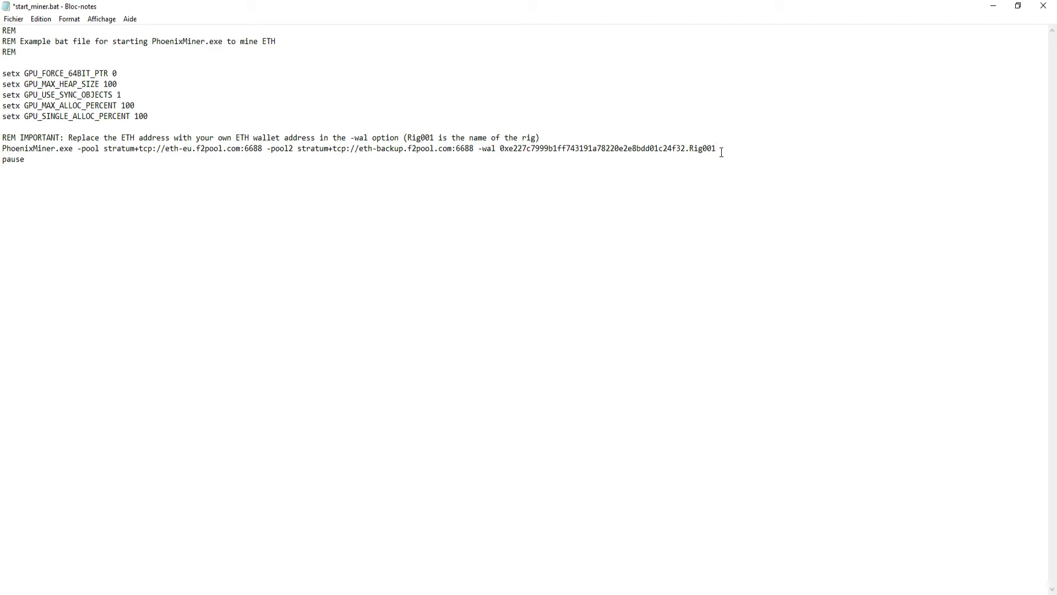
Step: Replace Rig001 with your own rig name and insert -coin eth before the -pool option
{"action": "key", "text": "BackSpace"}
{"action": "key", "text": "BackSpace"}
{"action": "key", "text": "BackSpace"}
{"action": "type", "text": "-coin "}
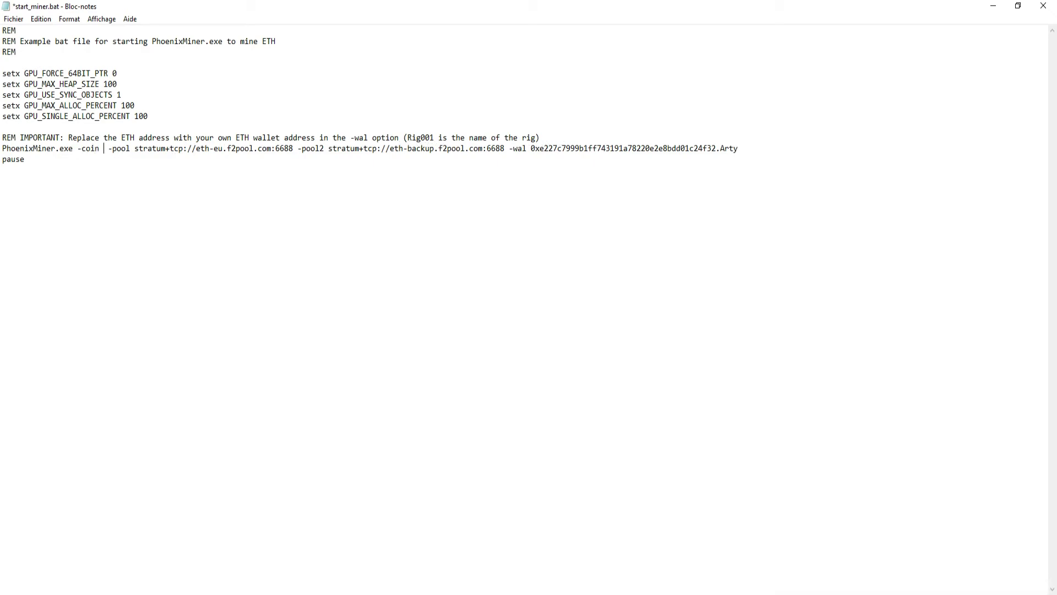
{"action": "type", "text": "eth"}
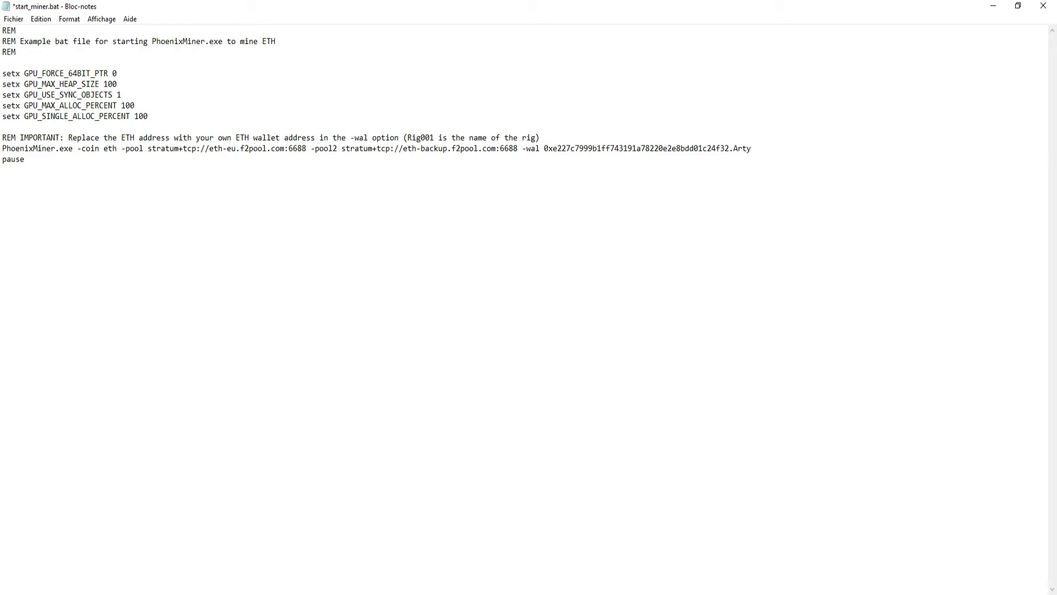
Step: Save the edited batch file under the new name ETH mining.bat in the PhoenixMiner_5.7b_Windows folder
{"action": "left_click", "coordinate": [14, 19]}
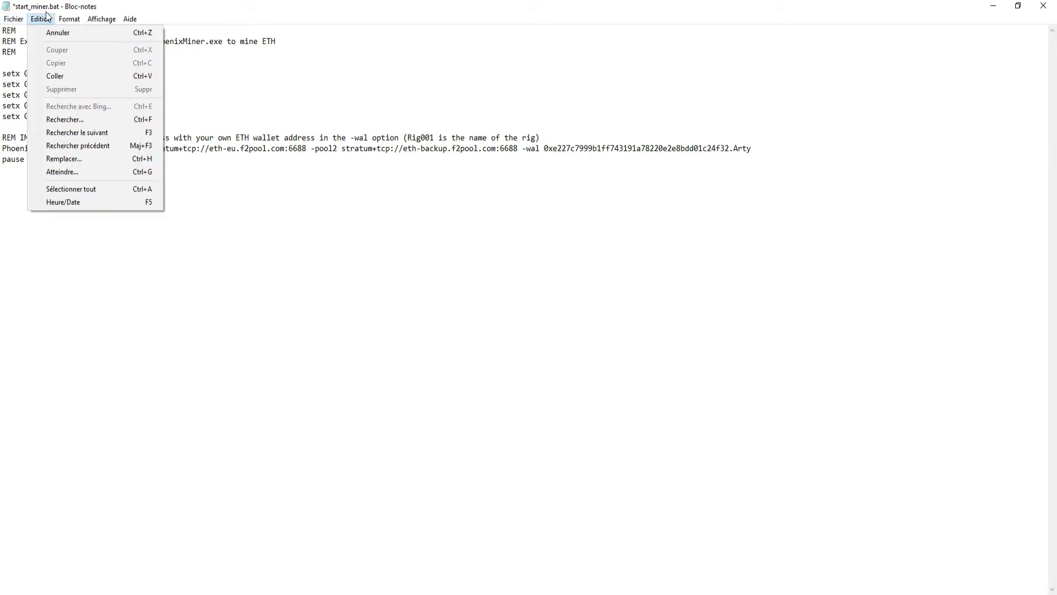
{"action": "left_click", "coordinate": [46, 87]}
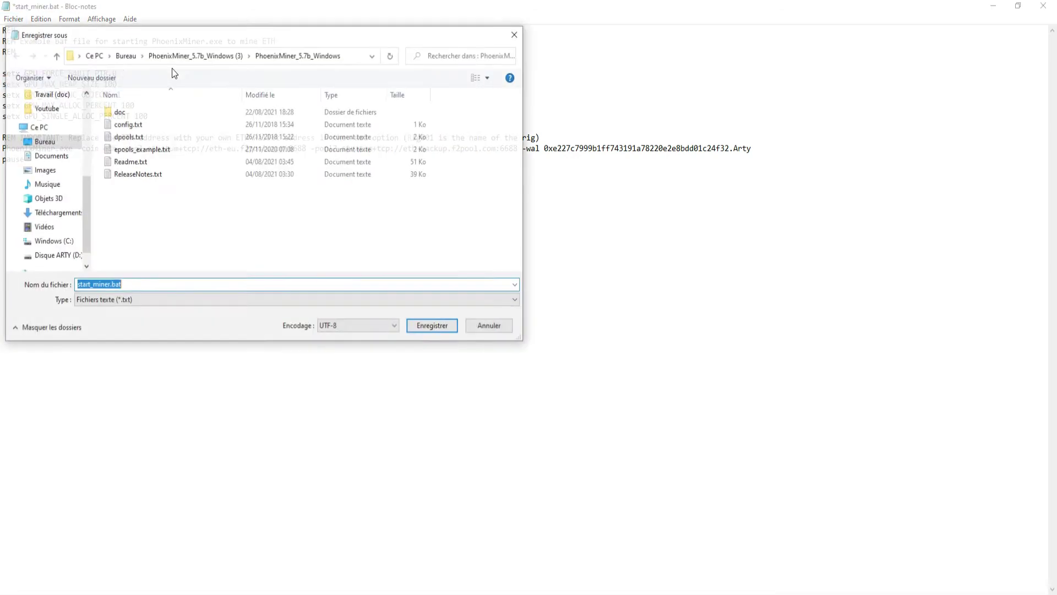
{"action": "left_click", "coordinate": [116, 286]}
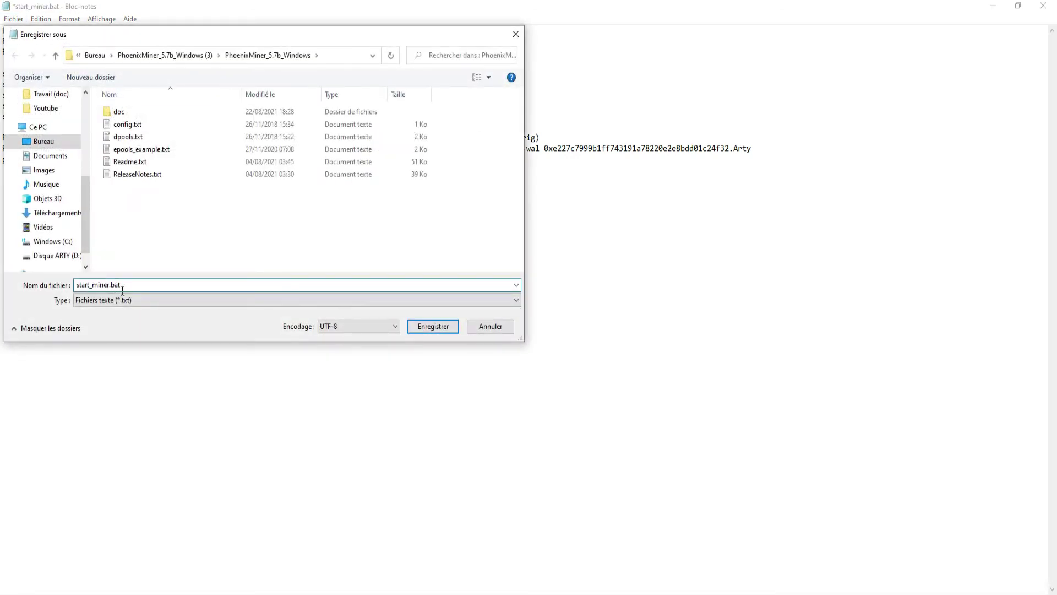
{"action": "key", "text": "BackSpace"}
{"action": "key", "text": "BackSpace"}
{"action": "key", "text": "BackSpace"}
{"action": "key", "text": "BackSpace"}
{"action": "key", "text": "BackSpace"}
{"action": "key", "text": "BackSpace"}
{"action": "key", "text": "BackSpace"}
{"action": "key", "text": "BackSpace"}
{"action": "key", "text": "BackSpace"}
{"action": "key", "text": "BackSpace"}
{"action": "key", "text": "BackSpace"}
{"action": "type", "text": "ETH mining"}
{"action": "left_click", "coordinate": [142, 291]}
{"action": "left_click", "coordinate": [433, 327]}
Step: Switch to the PhoenixMiner_5.7b_Windows folder in File Explorer and show it maximized
{"action": "mouse_move", "coordinate": [380, 582]}
{"action": "left_click", "coordinate": [393, 564]}
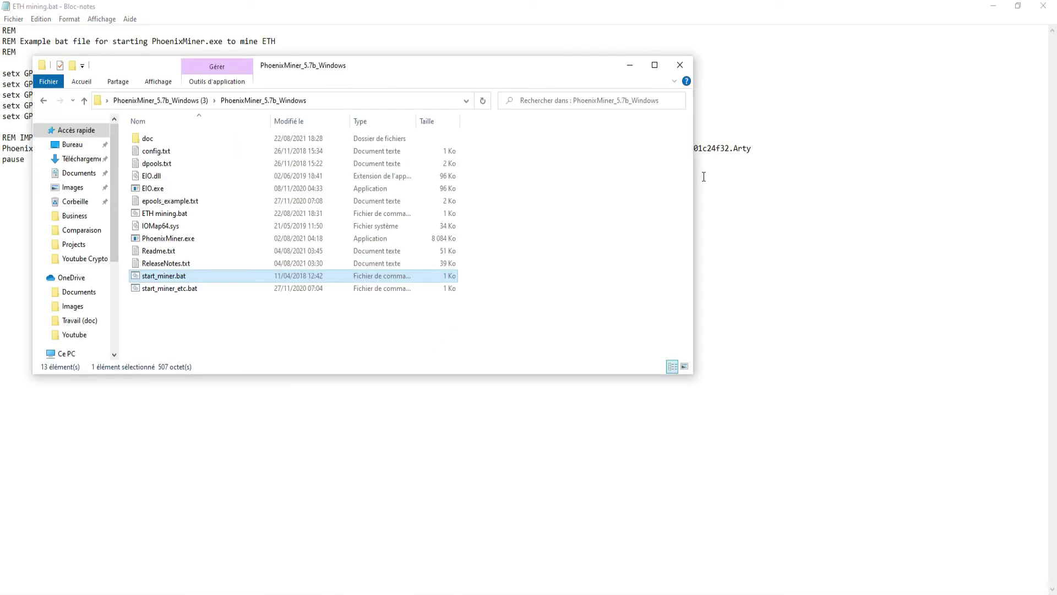
{"action": "left_click", "coordinate": [655, 67]}
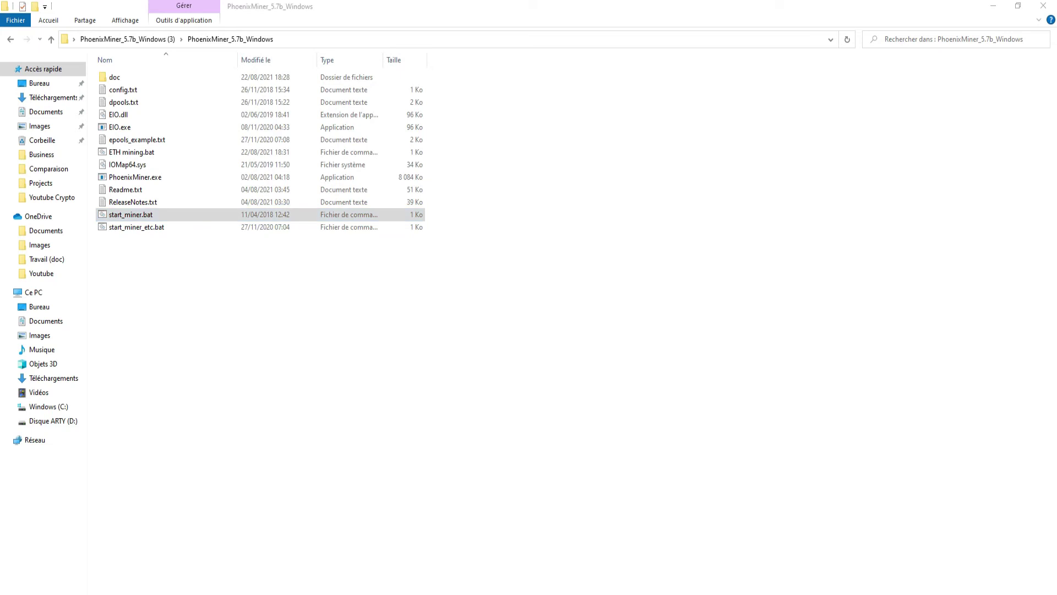
{"action": "left_click", "coordinate": [403, 503]}
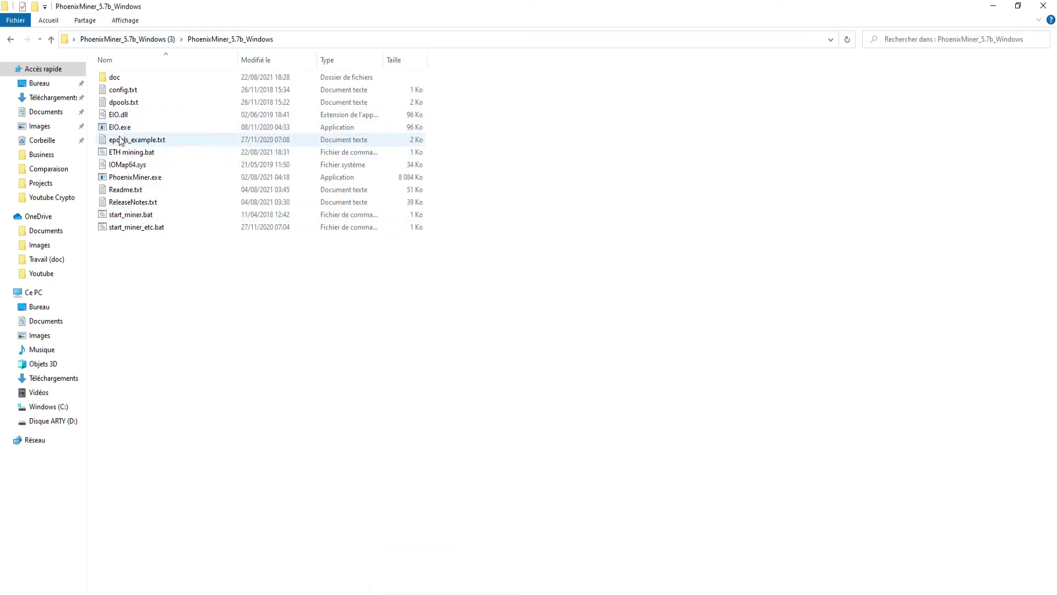
{"action": "left_click", "coordinate": [1003, 8]}
{"action": "left_click", "coordinate": [1004, 10]}
{"action": "double_click", "coordinate": [221, 81]}
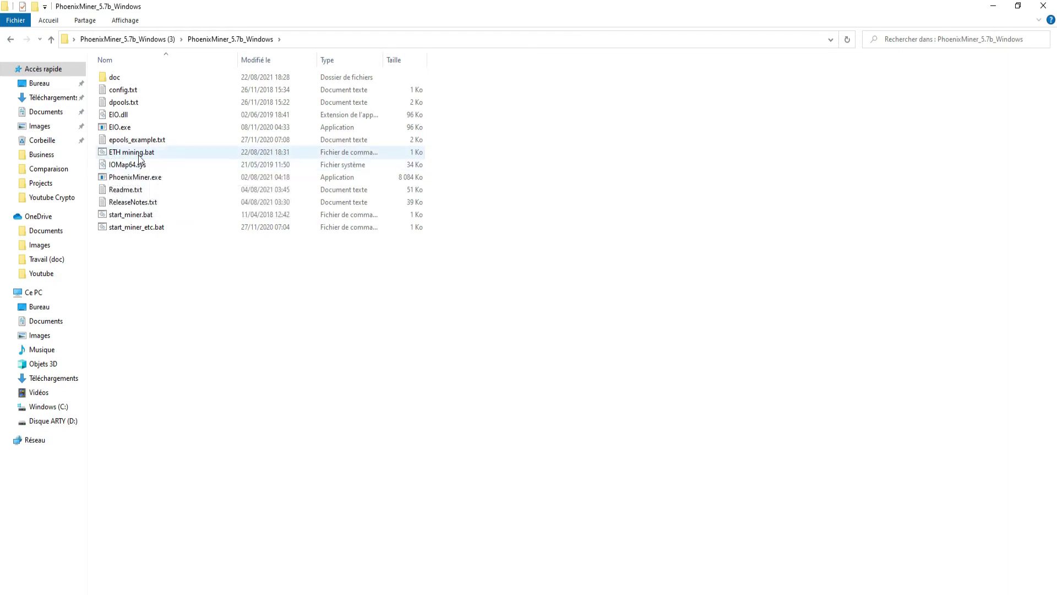
Step: Run ETH mining.bat and maximize the miner's console window
{"action": "double_click", "coordinate": [139, 154]}
{"action": "left_click_drag", "start_coordinate": [273, 69], "coordinate": [435, 77]}
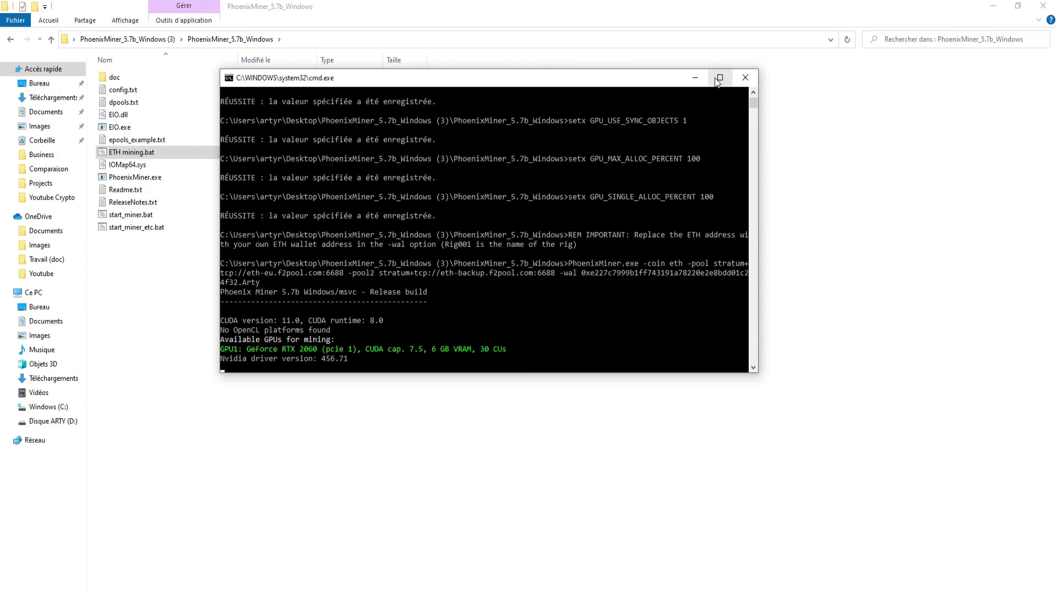
{"action": "left_click", "coordinate": [720, 77]}
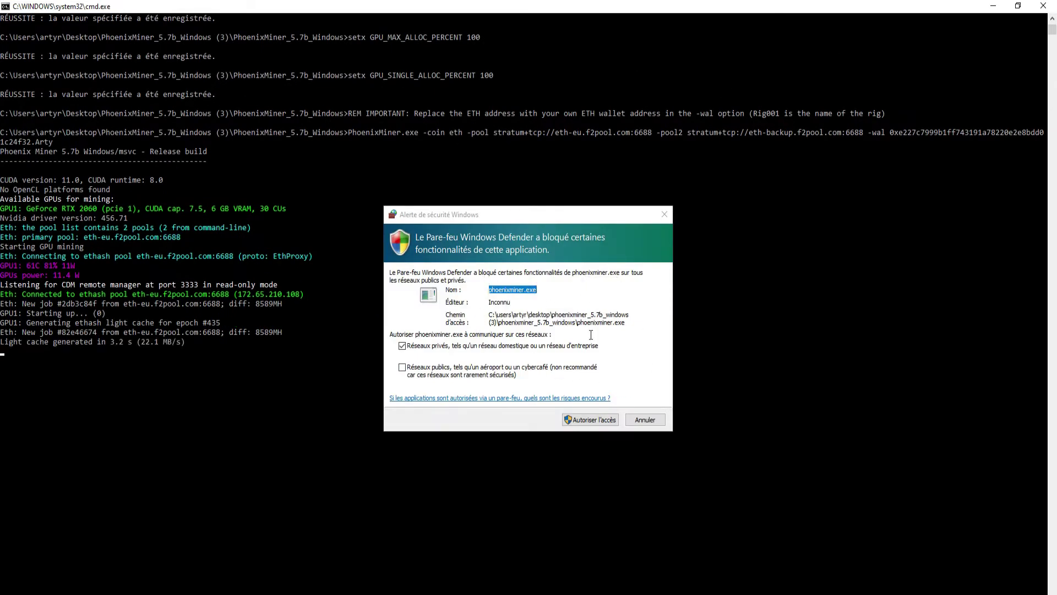
Step: Allow phoenixminer.exe through the Windows Defender firewall on private networks and review the miner's console output
{"action": "left_click_drag", "start_coordinate": [530, 292], "coordinate": [480, 295]}
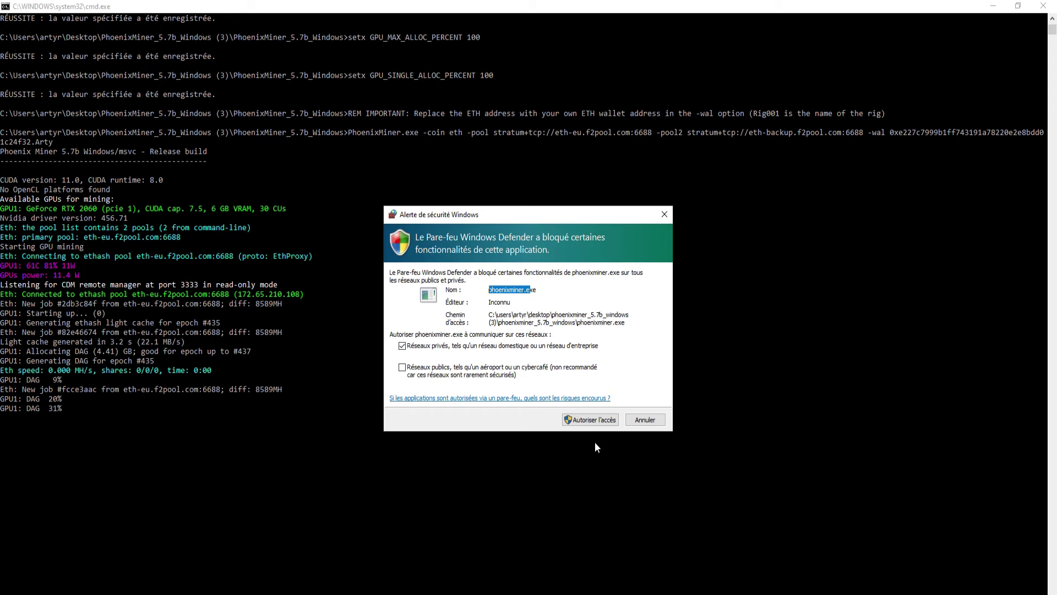
{"action": "left_click", "coordinate": [600, 421]}
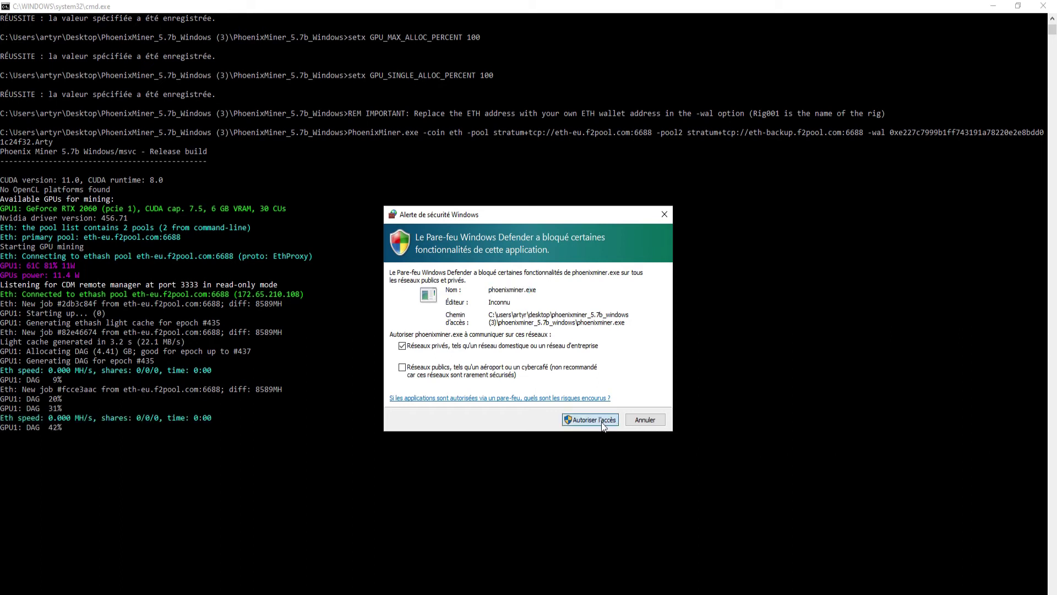
{"action": "scroll", "coordinate": [127, 130], "scroll_direction": "up", "scroll_amount": 2}
{"action": "scroll", "coordinate": [127, 130], "scroll_direction": "up", "scroll_amount": 3}
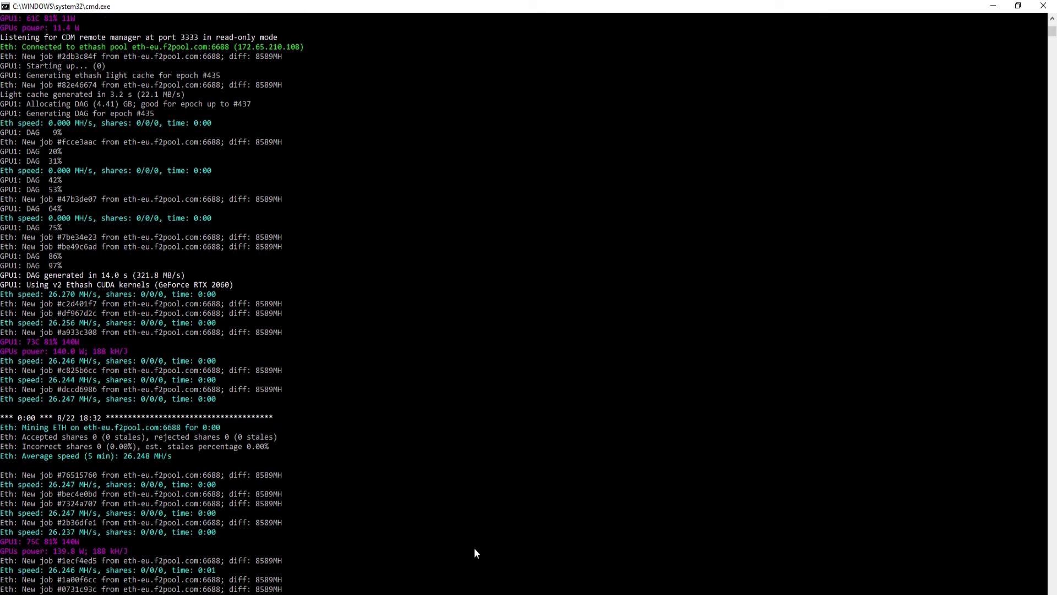
Step: Copy the Ethereum address from the notes file and search for it on F2Pool with ETH as the currency
{"action": "mouse_move", "coordinate": [476, 593]}
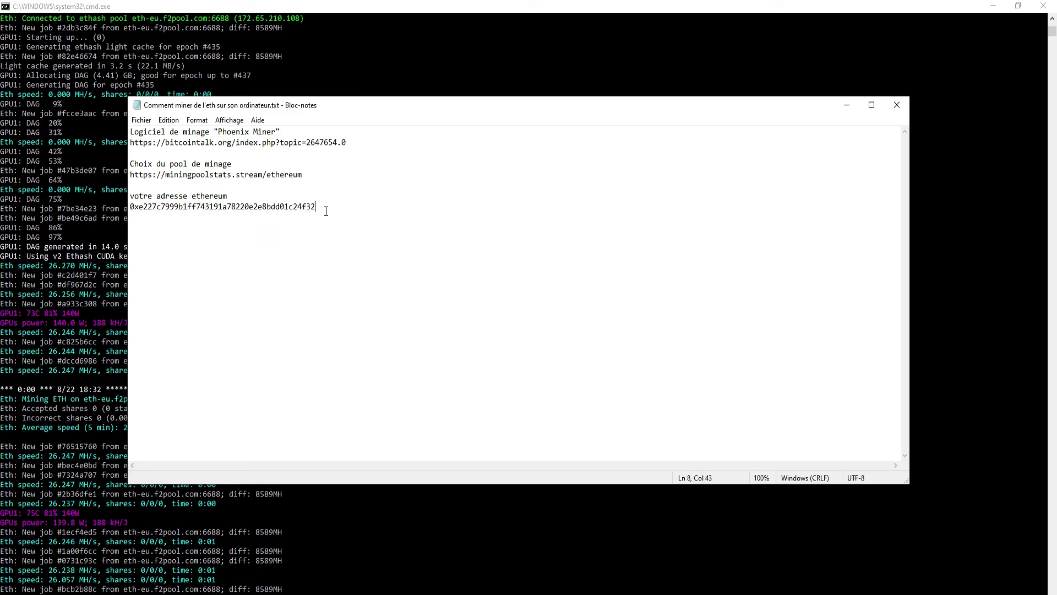
{"action": "double_click", "coordinate": [279, 207]}
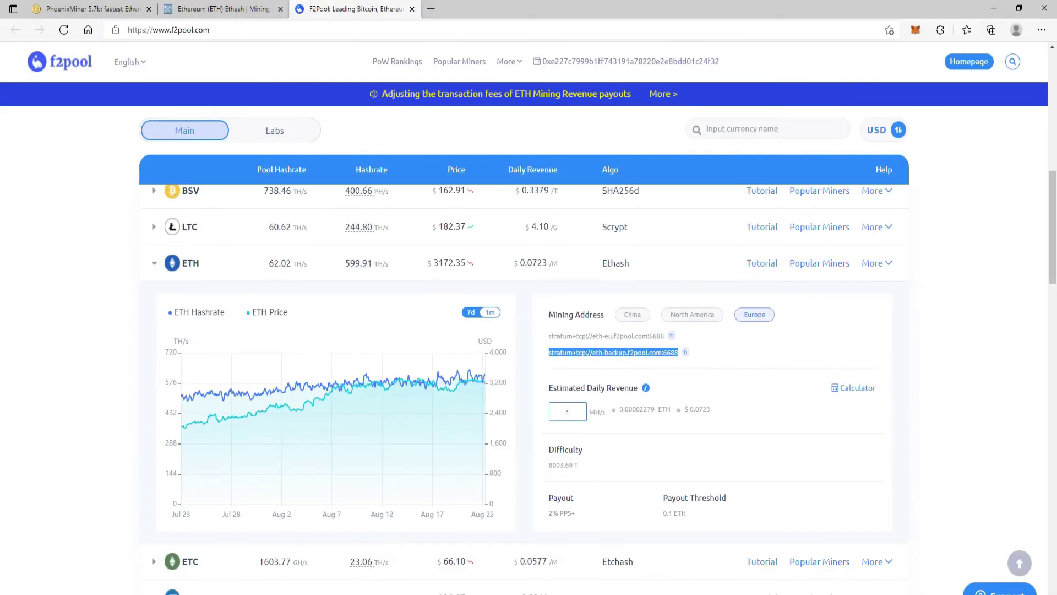
{"action": "scroll", "coordinate": [356, 139], "scroll_direction": "up", "scroll_amount": 10}
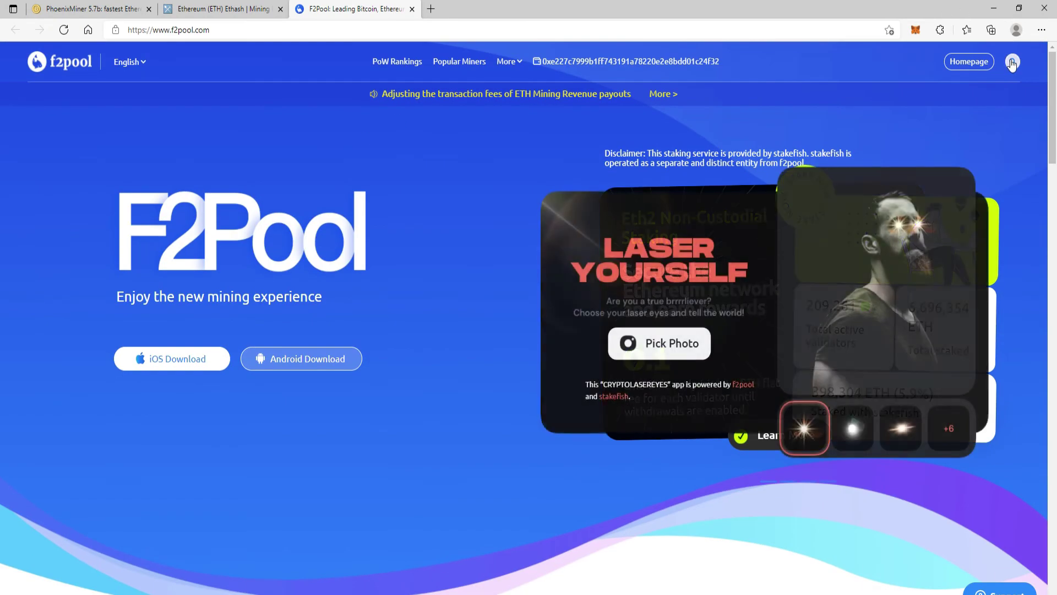
{"action": "left_click", "coordinate": [1012, 61]}
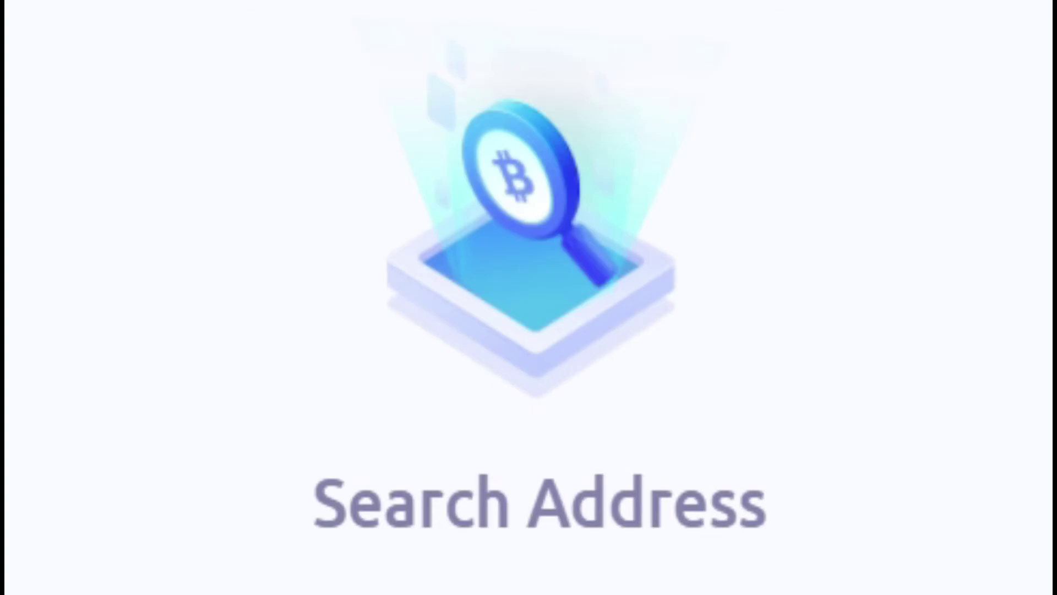
{"action": "left_click", "coordinate": [684, 379]}
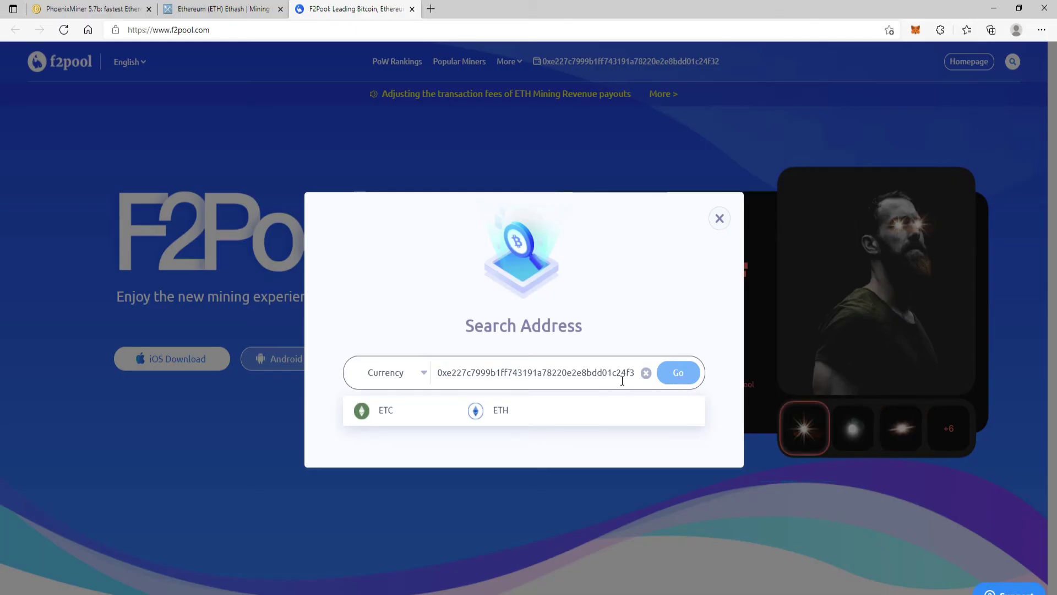
{"action": "left_click", "coordinate": [497, 417]}
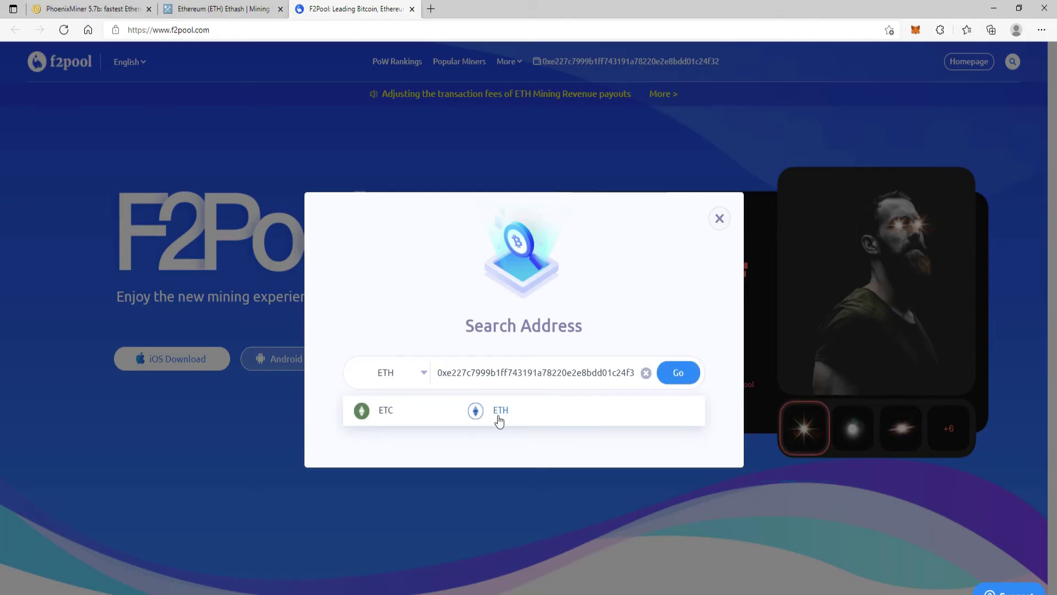
{"action": "left_click", "coordinate": [684, 378]}
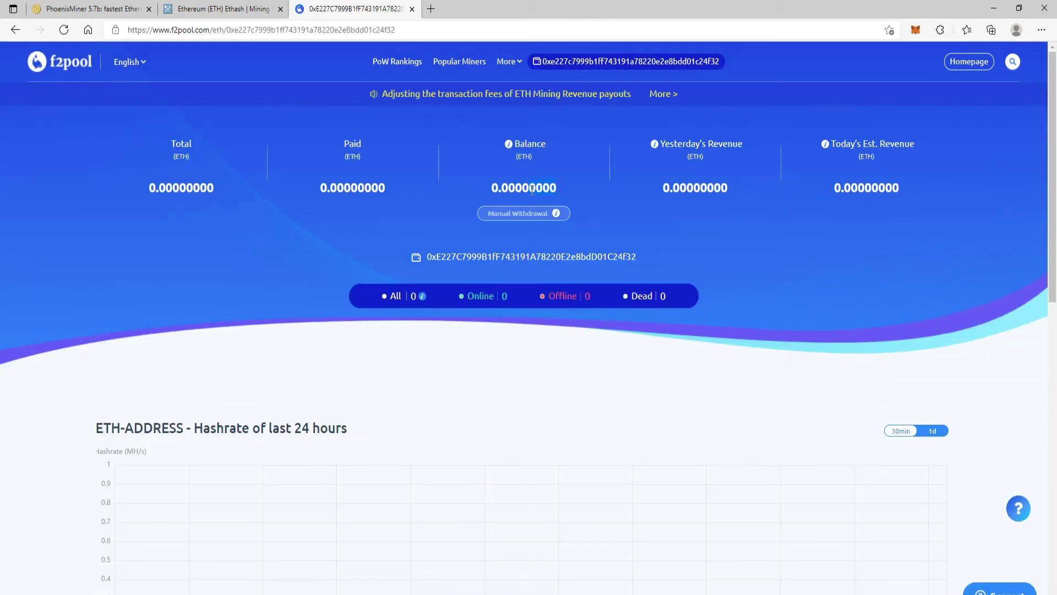
Step: Examine the address's revenue figures, 24-hour hashrate chart and workers table, and restore the browser to a smaller window
{"action": "scroll", "coordinate": [531, 190], "scroll_direction": "down", "scroll_amount": 9}
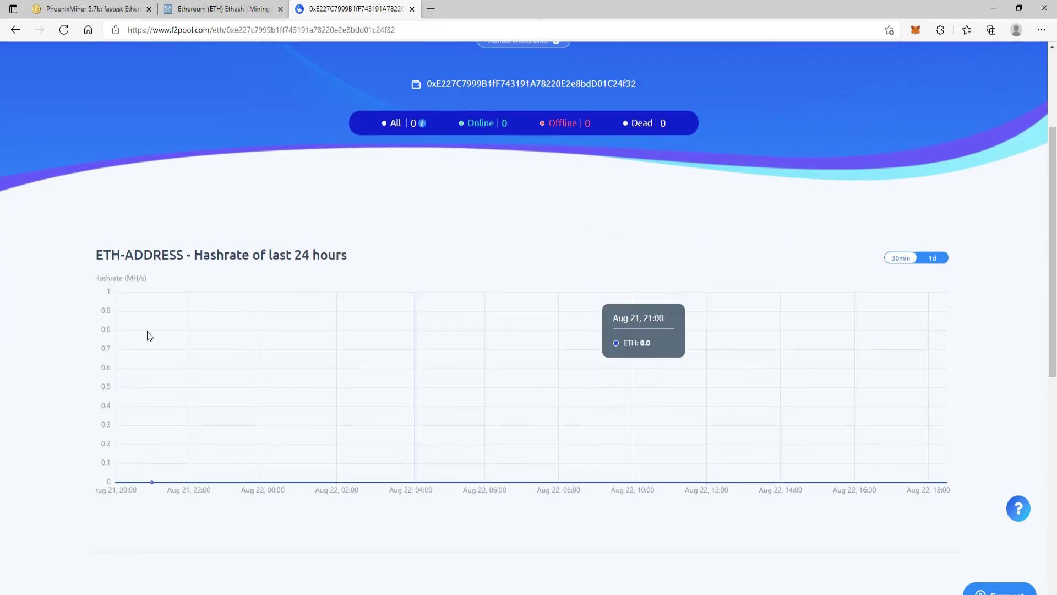
{"action": "scroll", "coordinate": [343, 329], "scroll_direction": "up", "scroll_amount": 9}
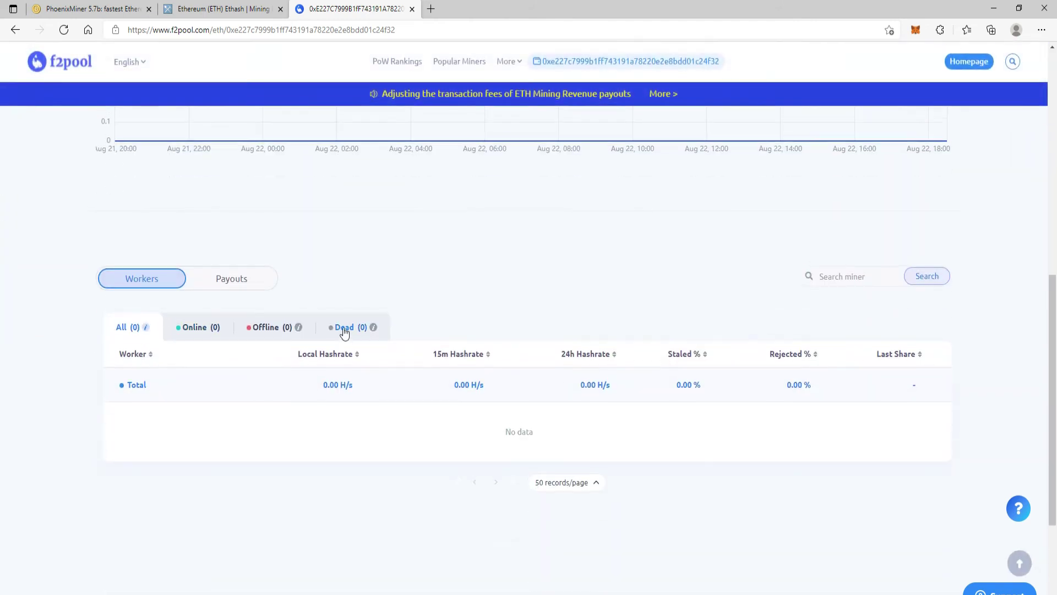
{"action": "scroll", "coordinate": [419, 341], "scroll_direction": "down", "scroll_amount": 9}
{"action": "scroll", "coordinate": [405, 374], "scroll_direction": "up", "scroll_amount": 9}
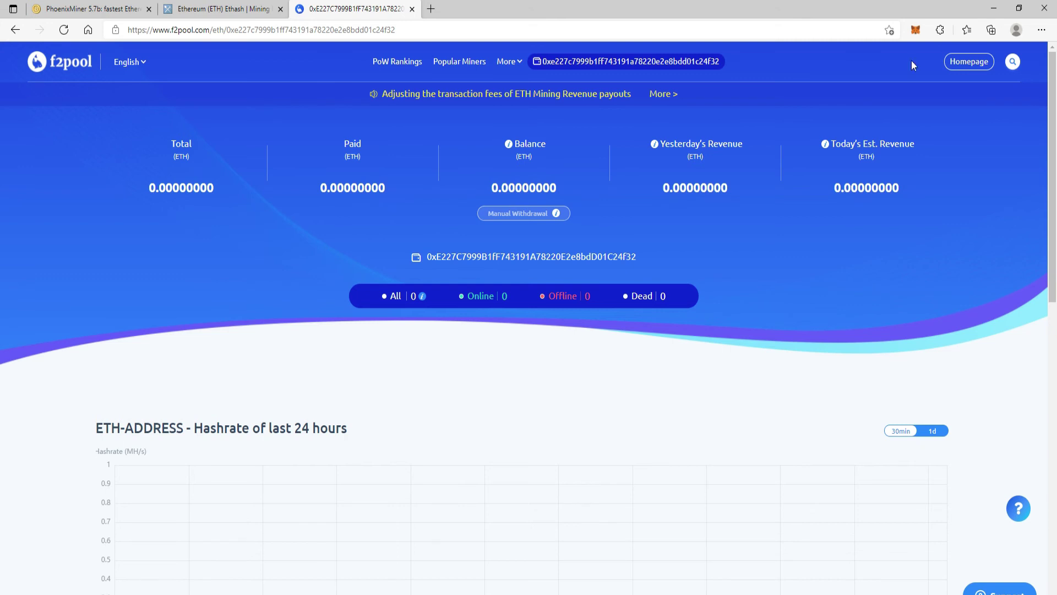
{"action": "left_click", "coordinate": [1019, 8]}
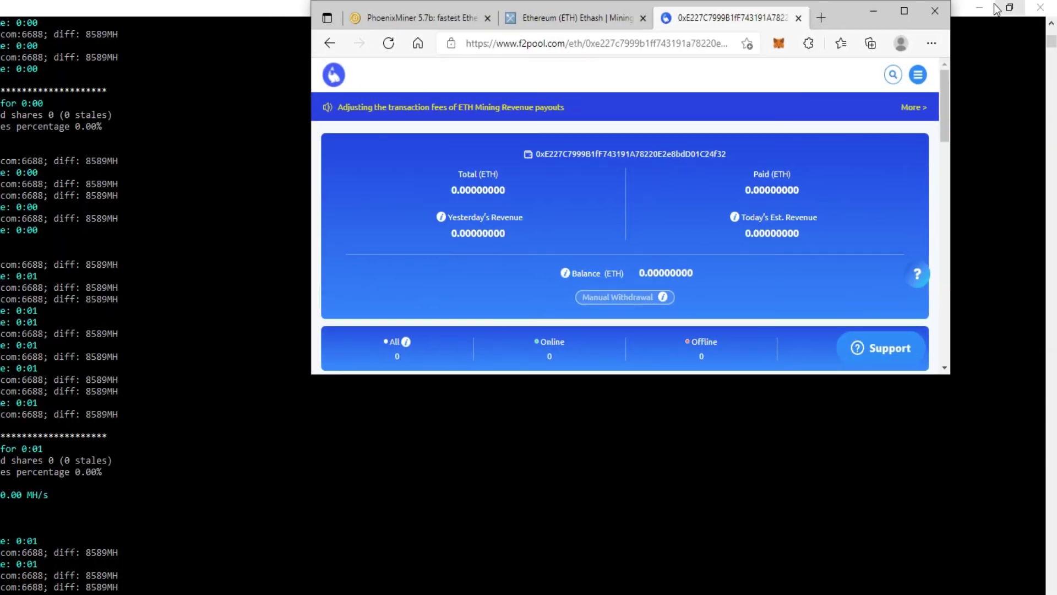
Step: Create a desktop shortcut to the wallet's F2Pool statistics page and minimize the open windows to reveal the desktop
{"action": "left_click", "coordinate": [984, 7]}
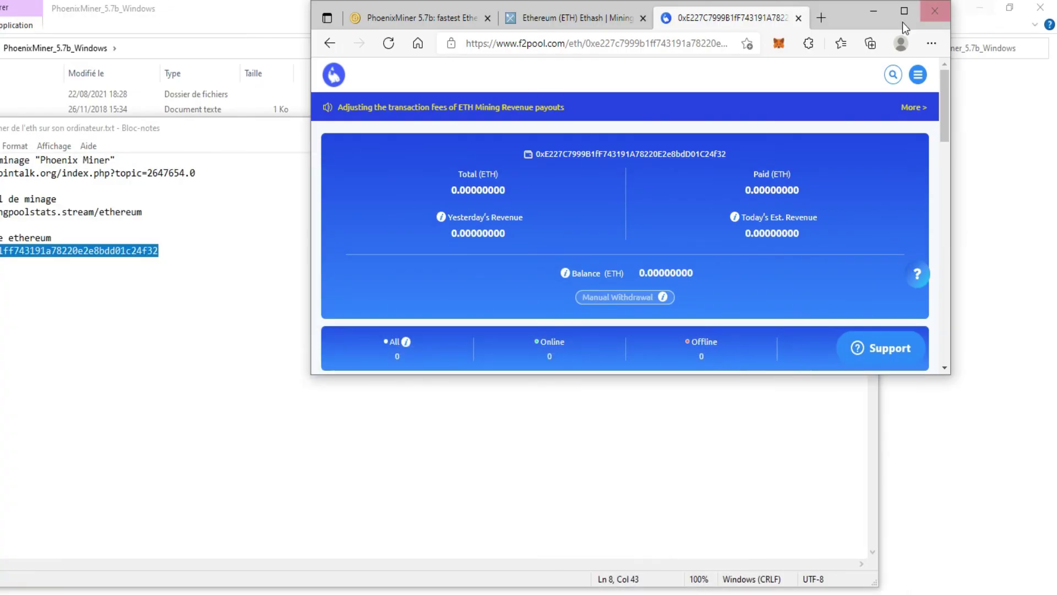
{"action": "left_click", "coordinate": [985, 7]}
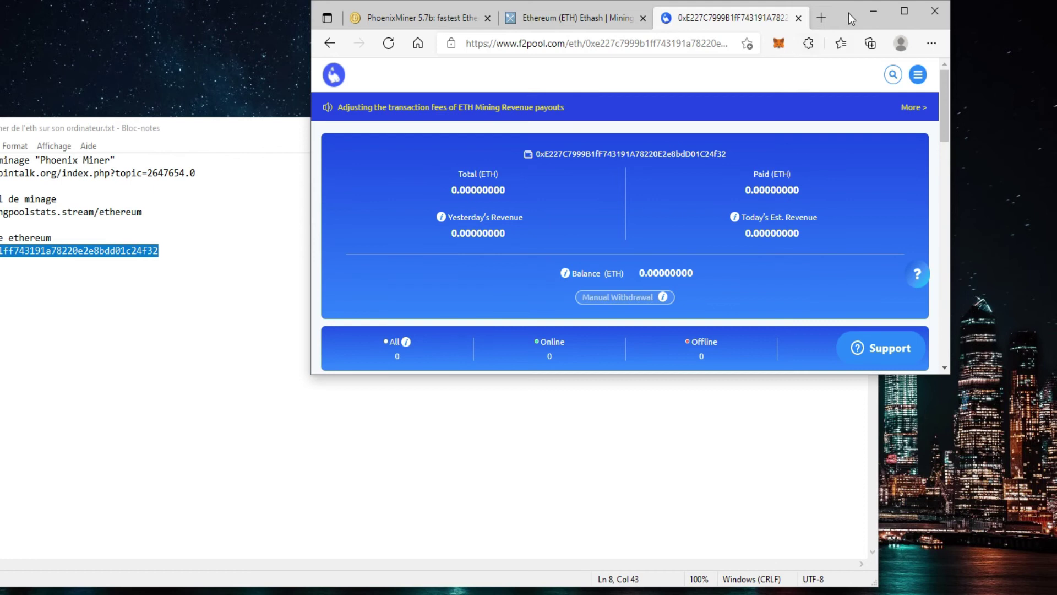
{"action": "left_click", "coordinate": [463, 44]}
{"action": "left_click_drag", "start_coordinate": [656, 48], "coordinate": [817, 287]}
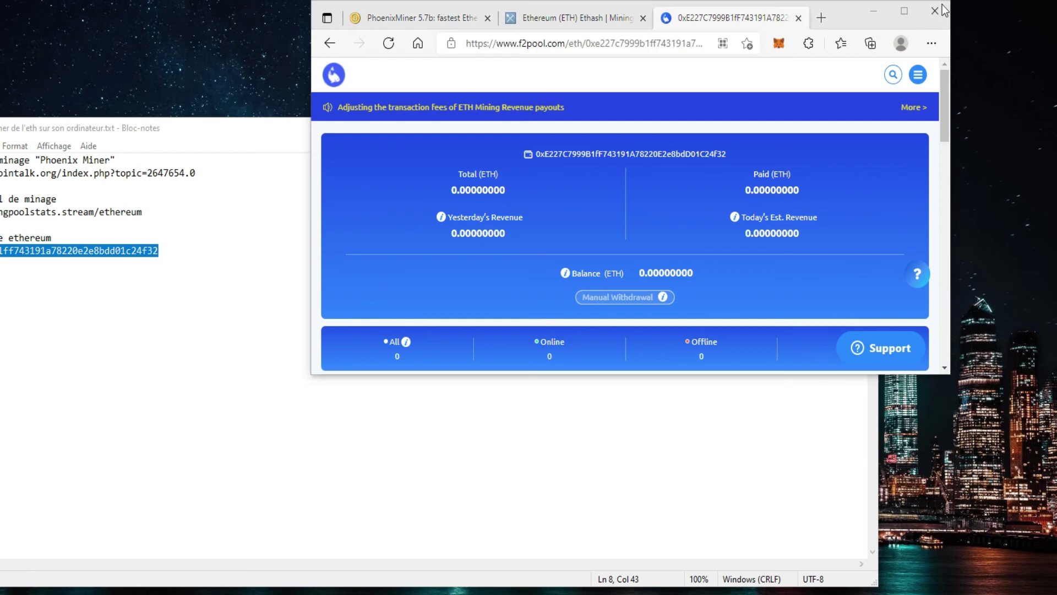
{"action": "left_click", "coordinate": [875, 12]}
{"action": "left_click", "coordinate": [863, 127]}
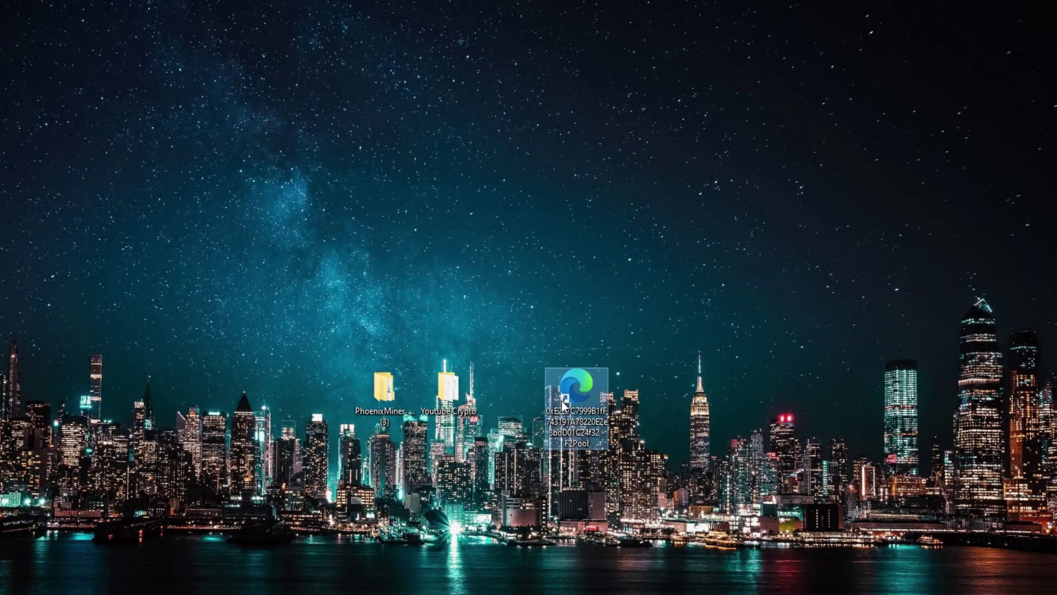
Step: Open the wallet's F2Pool page from its desktop shortcut and look it over in a maximized browser window
{"action": "double_click", "coordinate": [575, 391]}
{"action": "left_click", "coordinate": [904, 11]}
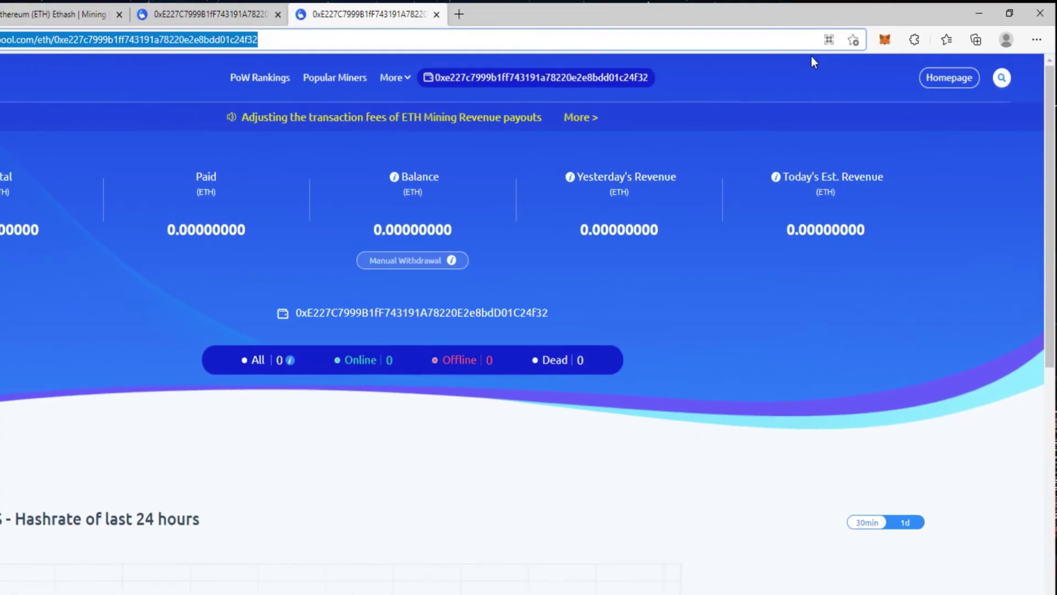
{"action": "scroll", "coordinate": [478, 226], "scroll_direction": "down", "scroll_amount": 5}
{"action": "scroll", "coordinate": [478, 226], "scroll_direction": "up", "scroll_amount": 5}
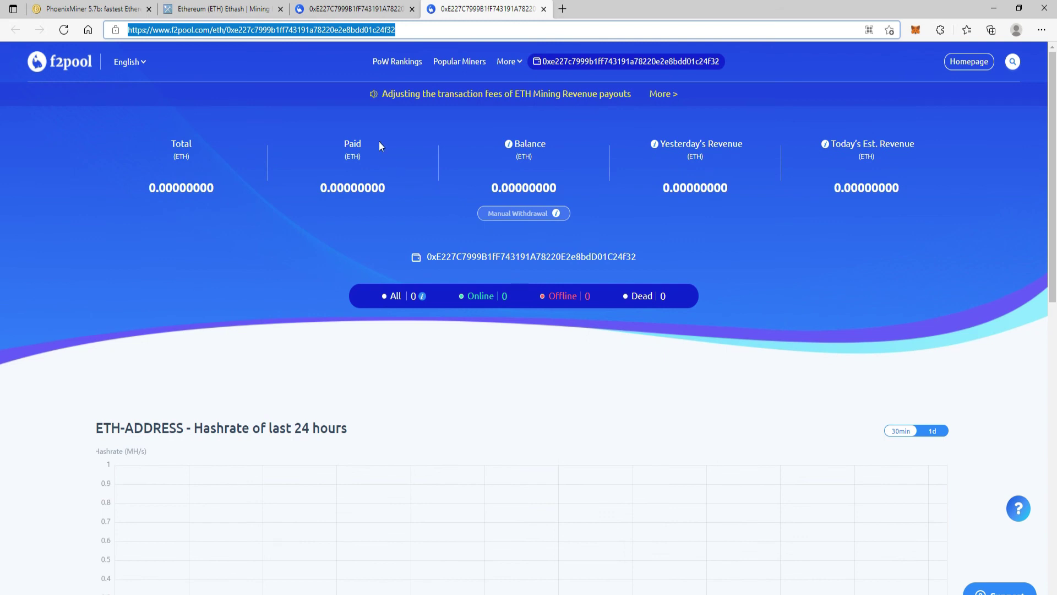
{"action": "right_click", "coordinate": [380, 130]}
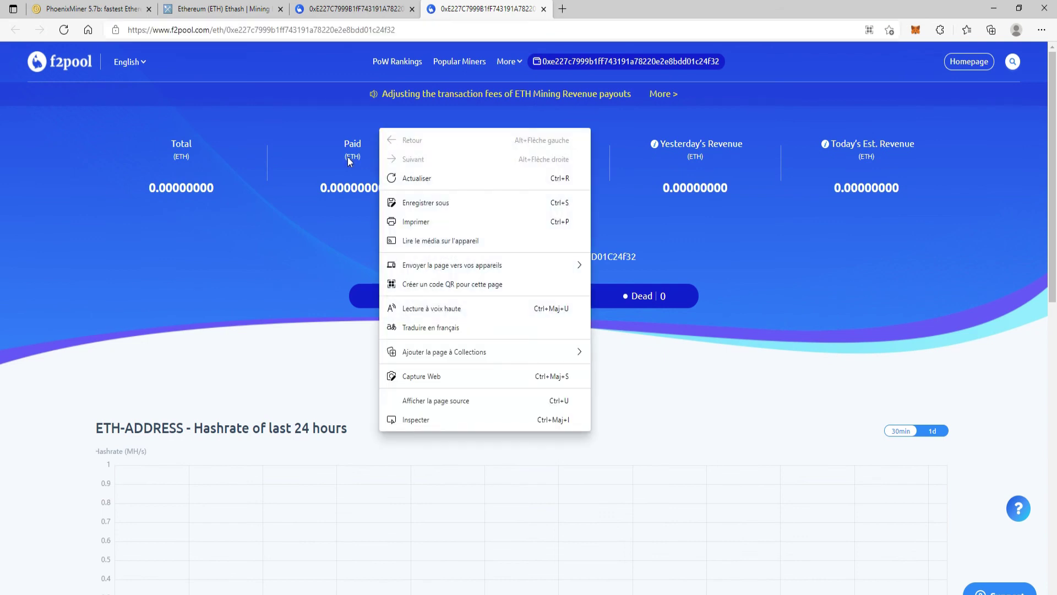
{"action": "left_click", "coordinate": [323, 192]}
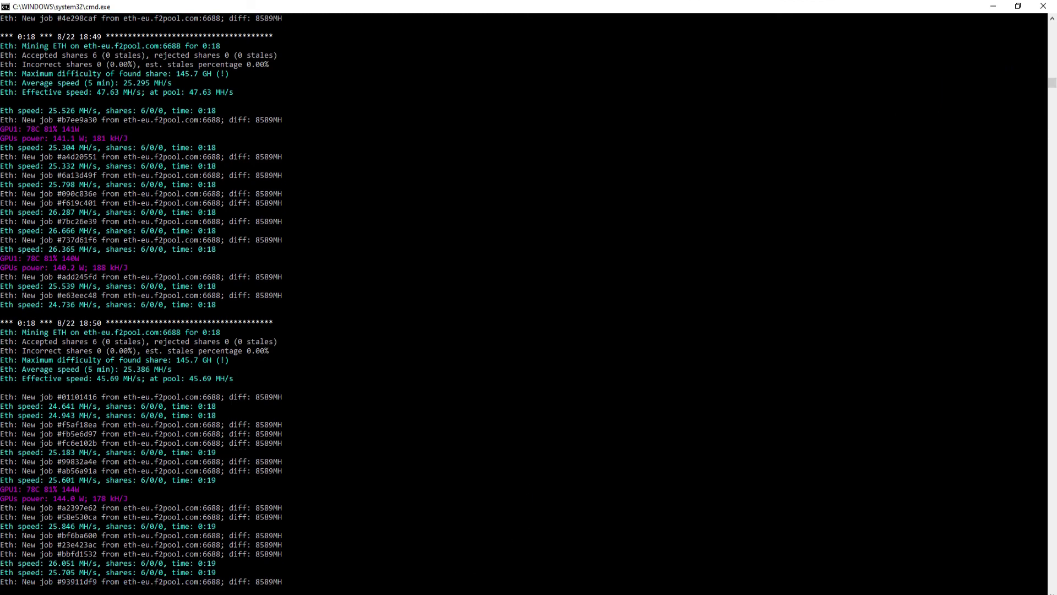
Step: Switch from the miner console to the wallet's F2Pool page, check its worker counts and today's estimated revenue, and reload the page
{"action": "left_click", "coordinate": [427, 594]}
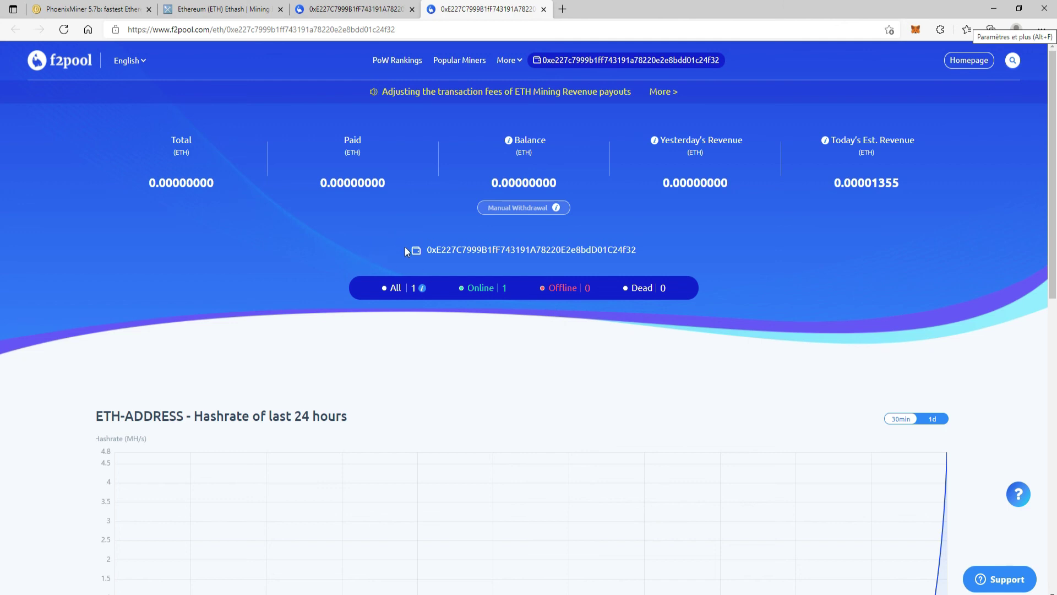
{"action": "double_click", "coordinate": [488, 296]}
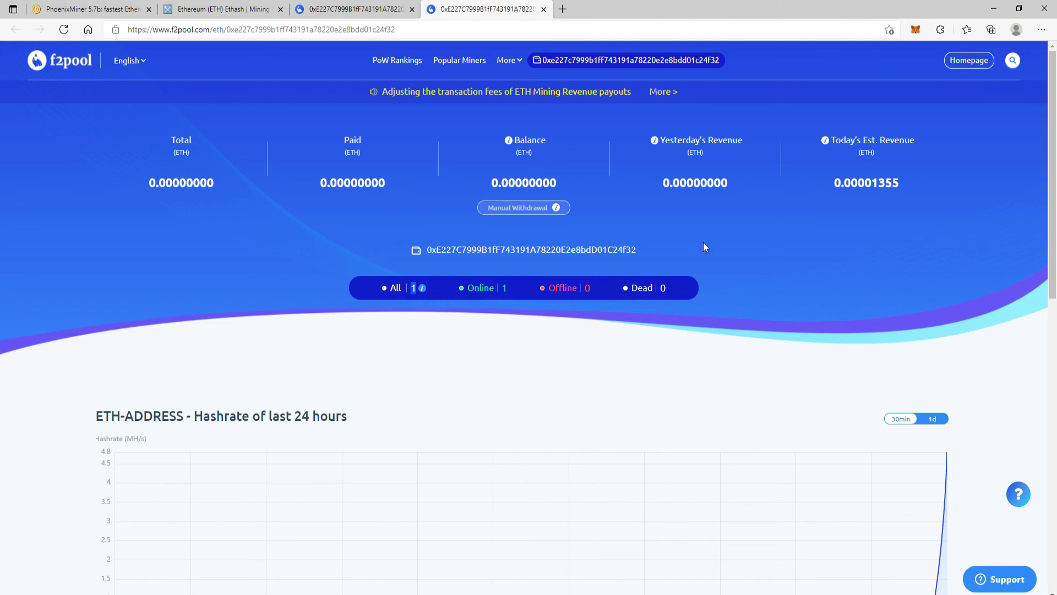
{"action": "left_click", "coordinate": [804, 203]}
{"action": "left_click_drag", "start_coordinate": [834, 184], "coordinate": [884, 189]}
{"action": "double_click", "coordinate": [353, 152]}
{"action": "left_click", "coordinate": [64, 29]}
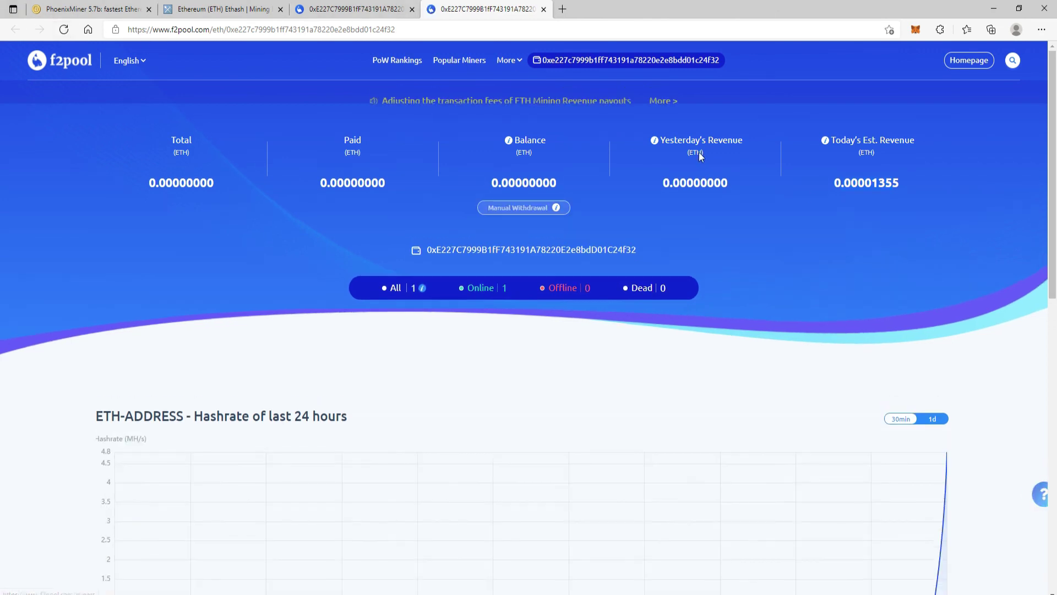
Step: Examine the 24-hour hashrate chart and the workers table with its local, 15-minute and 24-hour hashrates
{"action": "scroll", "coordinate": [854, 223], "scroll_direction": "down", "scroll_amount": 4}
{"action": "scroll", "coordinate": [632, 298], "scroll_direction": "down", "scroll_amount": 3}
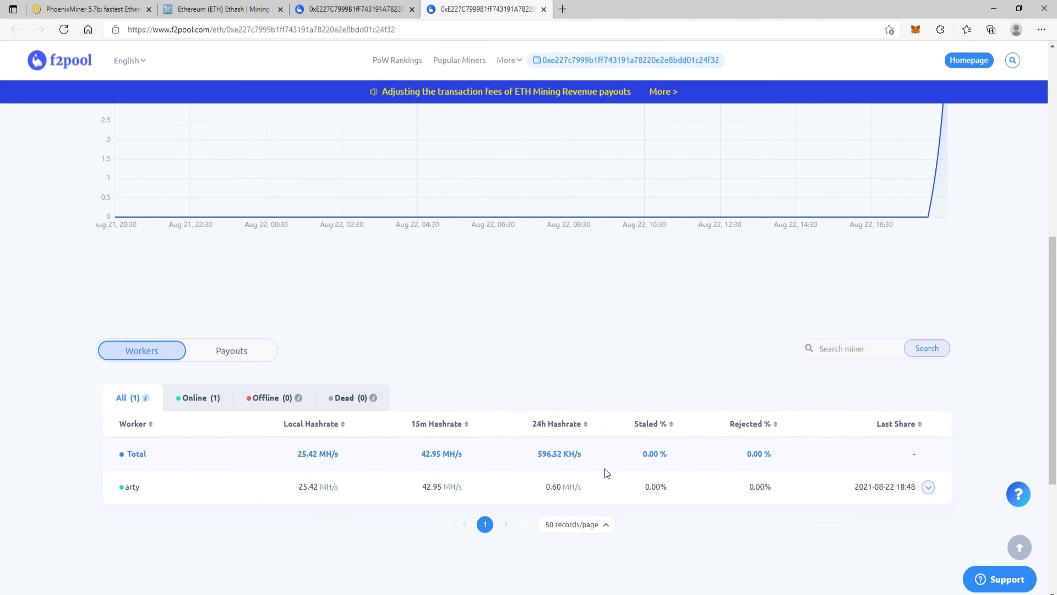
{"action": "scroll", "coordinate": [650, 475], "scroll_direction": "up", "scroll_amount": 6}
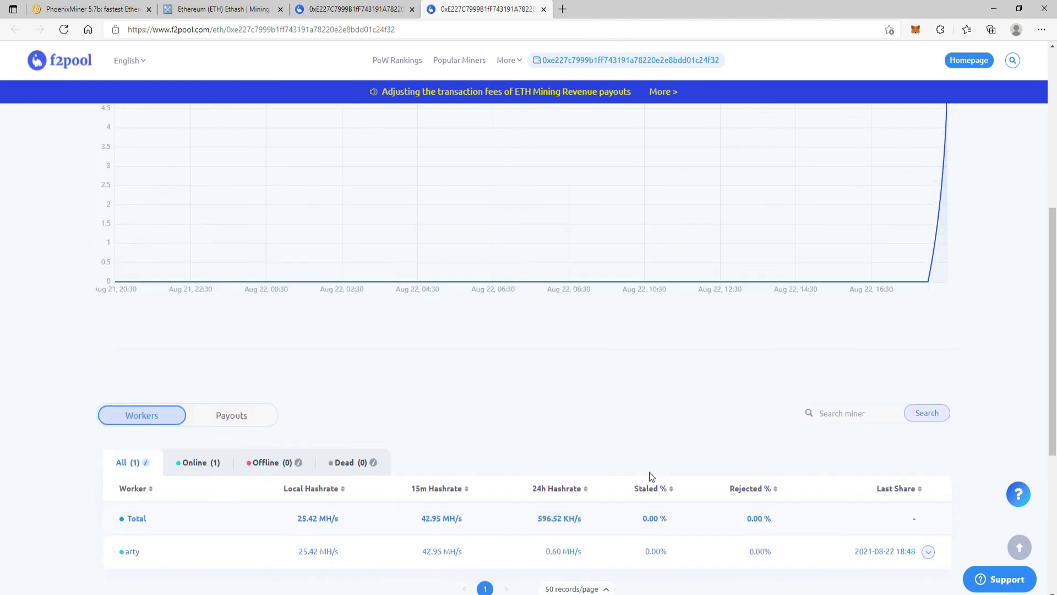
{"action": "scroll", "coordinate": [796, 243], "scroll_direction": "down", "scroll_amount": 3}
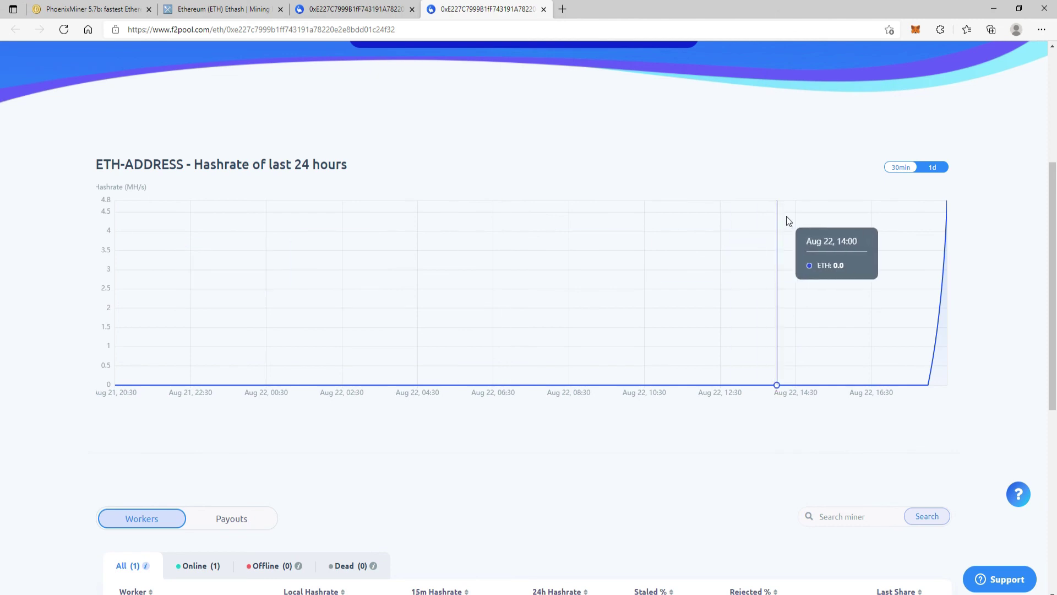
{"action": "scroll", "coordinate": [786, 216], "scroll_direction": "up", "scroll_amount": 5}
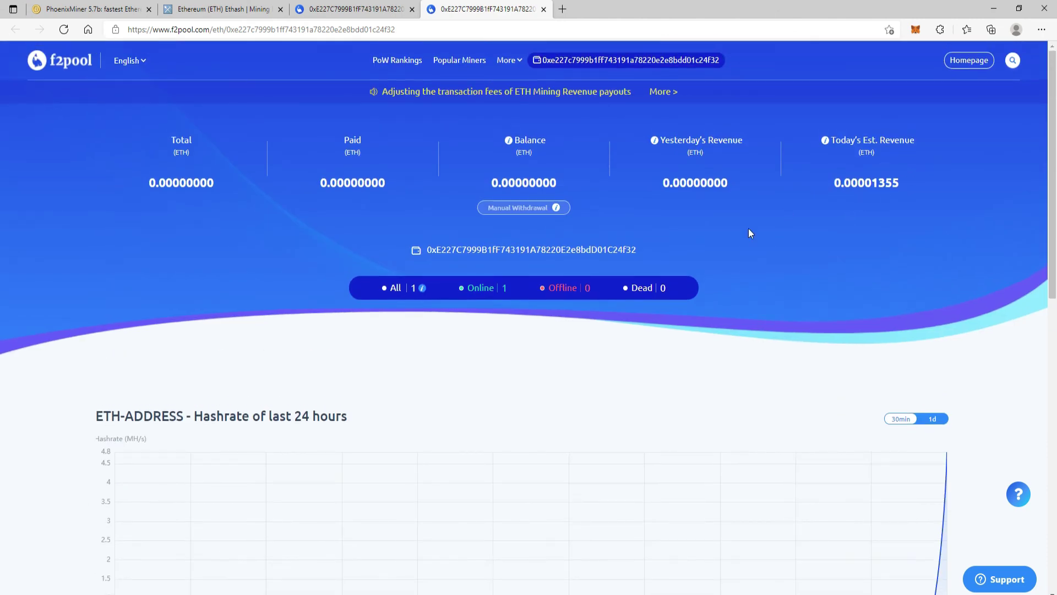